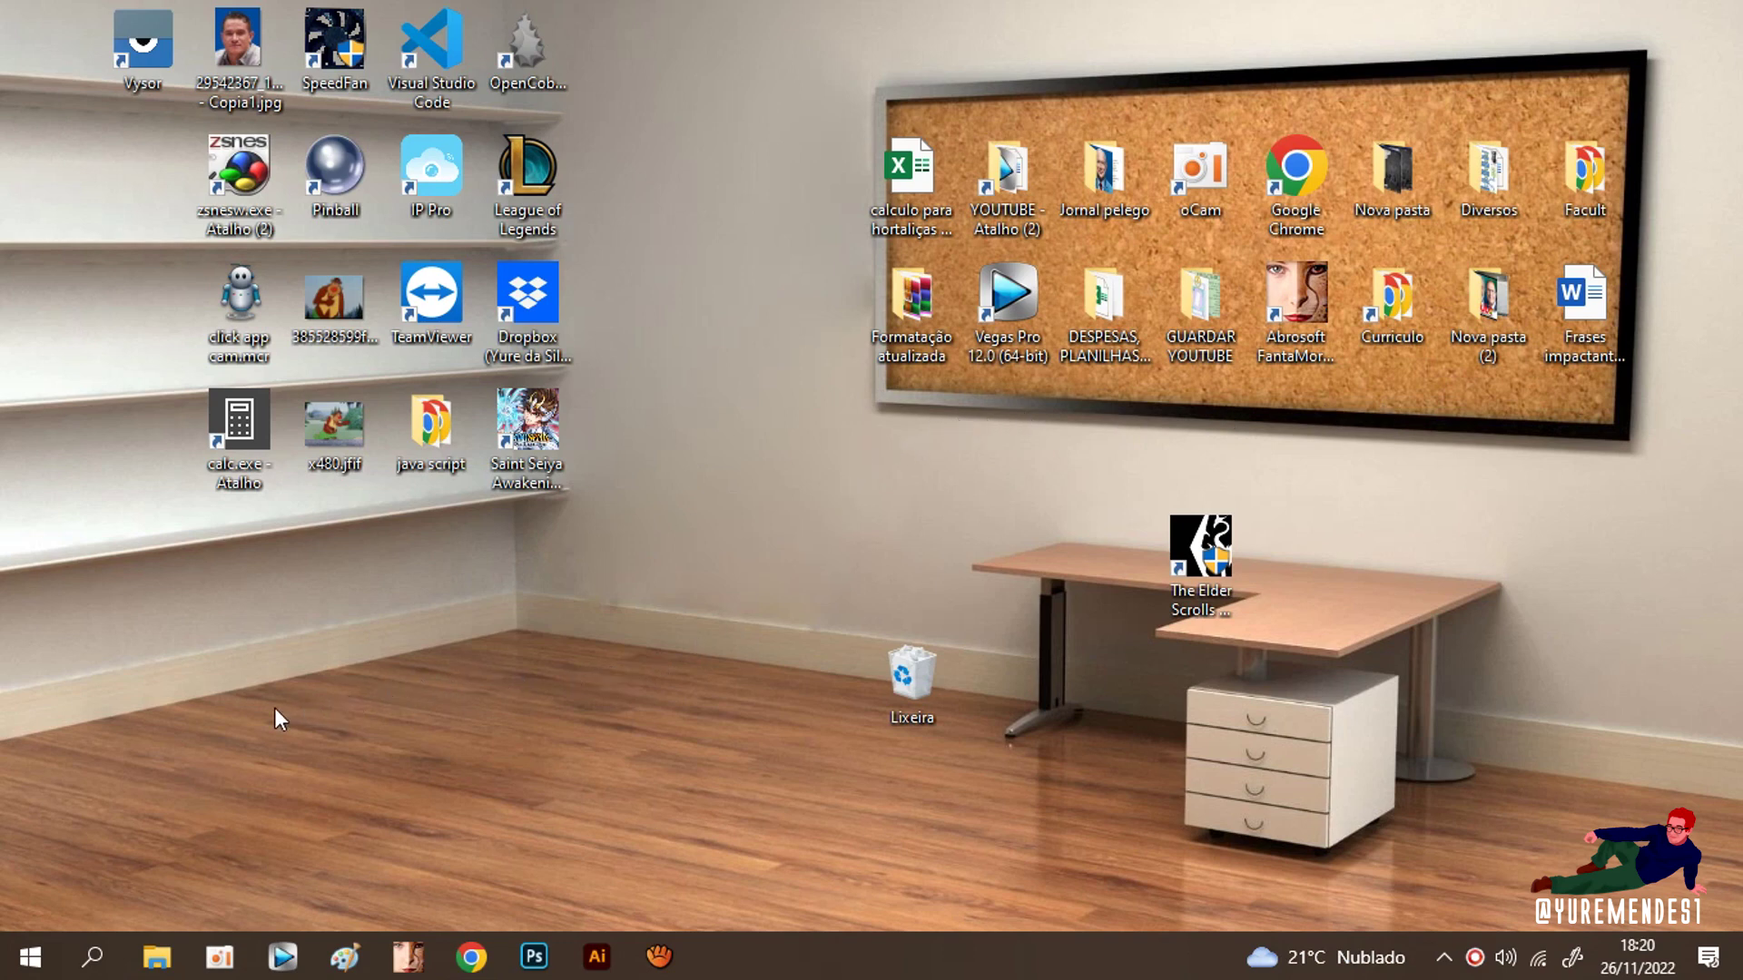
Drag-select the desktop icons in blocks, then clear the selection
left_click_drag(118, 804, 525, 693)
left_click_drag(563, 852, 578, 673)
left_click_drag(13, 890, 412, 644)
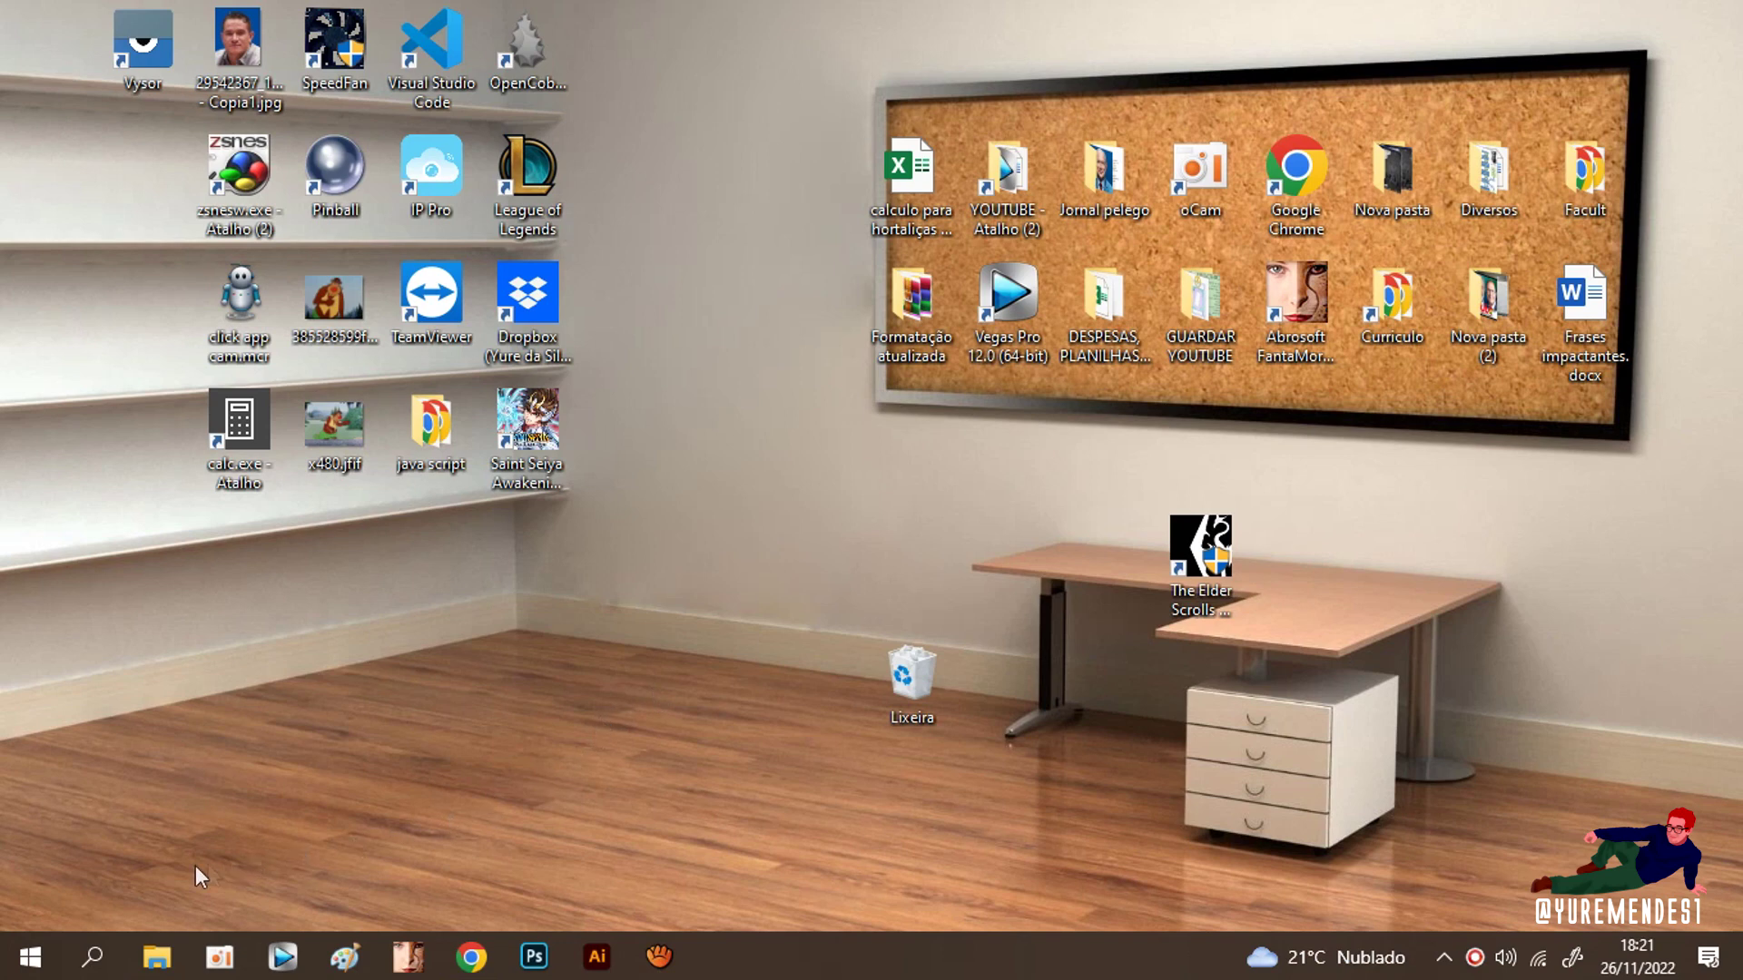
left_click_drag(22, 895, 1742, 2)
left_click(554, 687)
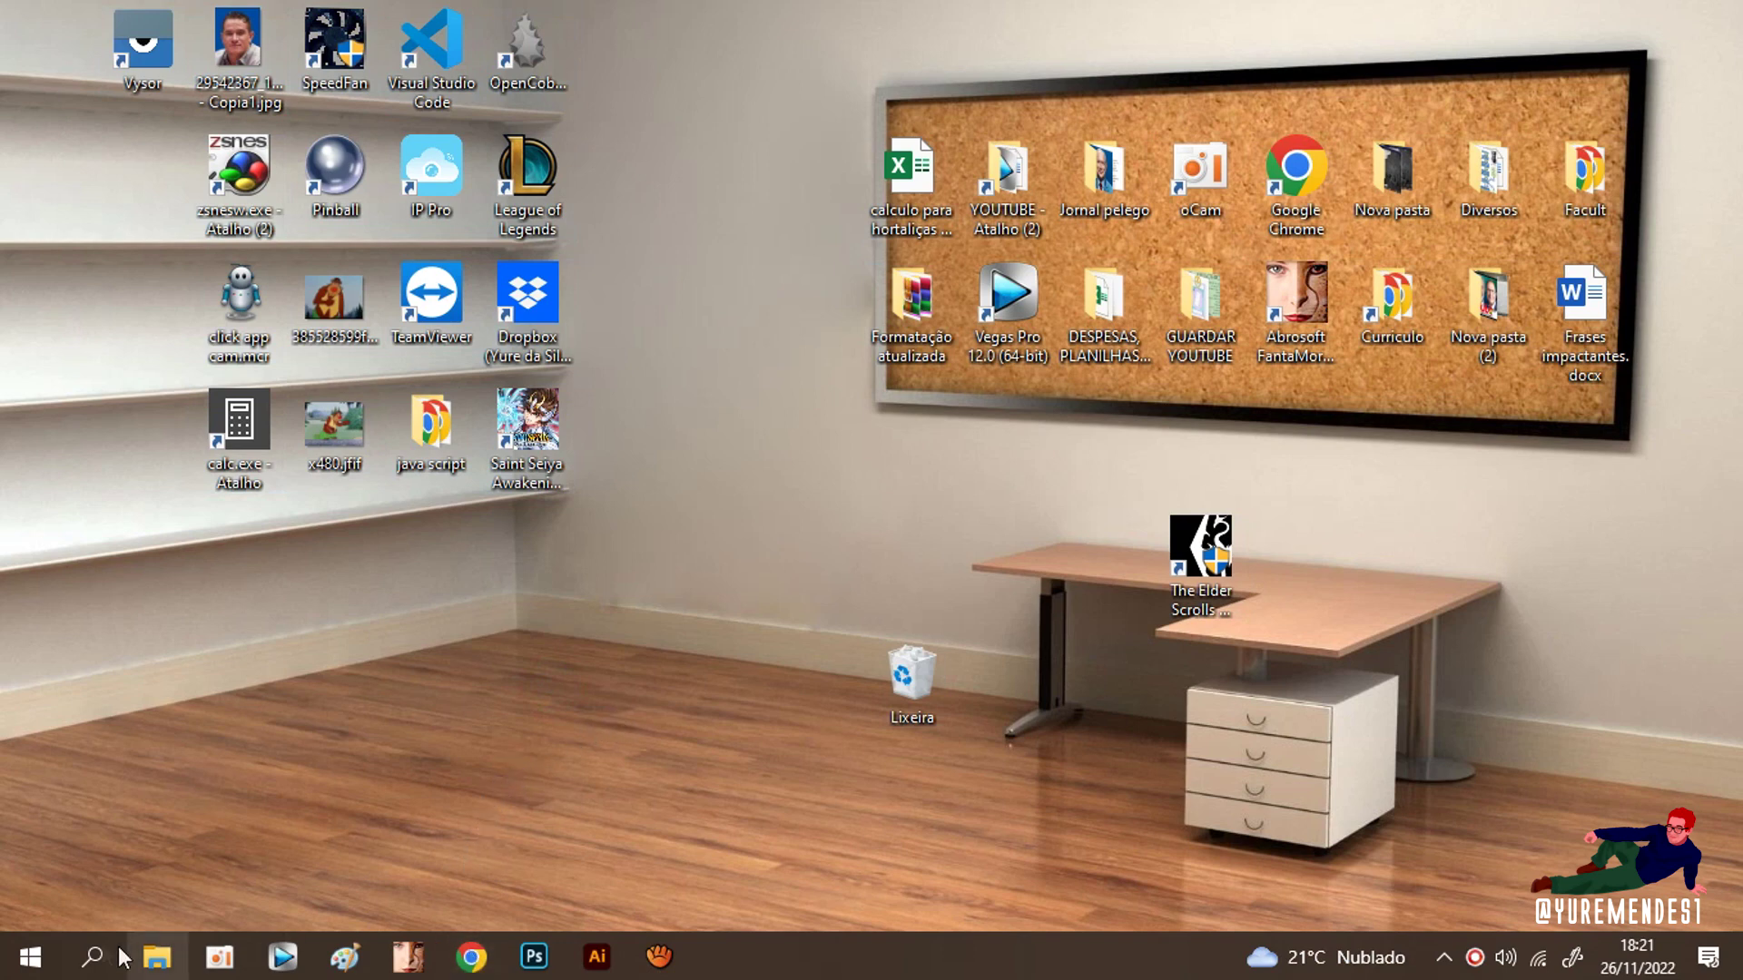
Browse in the file manager to Disco Local (C:) > Usuários > the user's personal folder
left_click(157, 956)
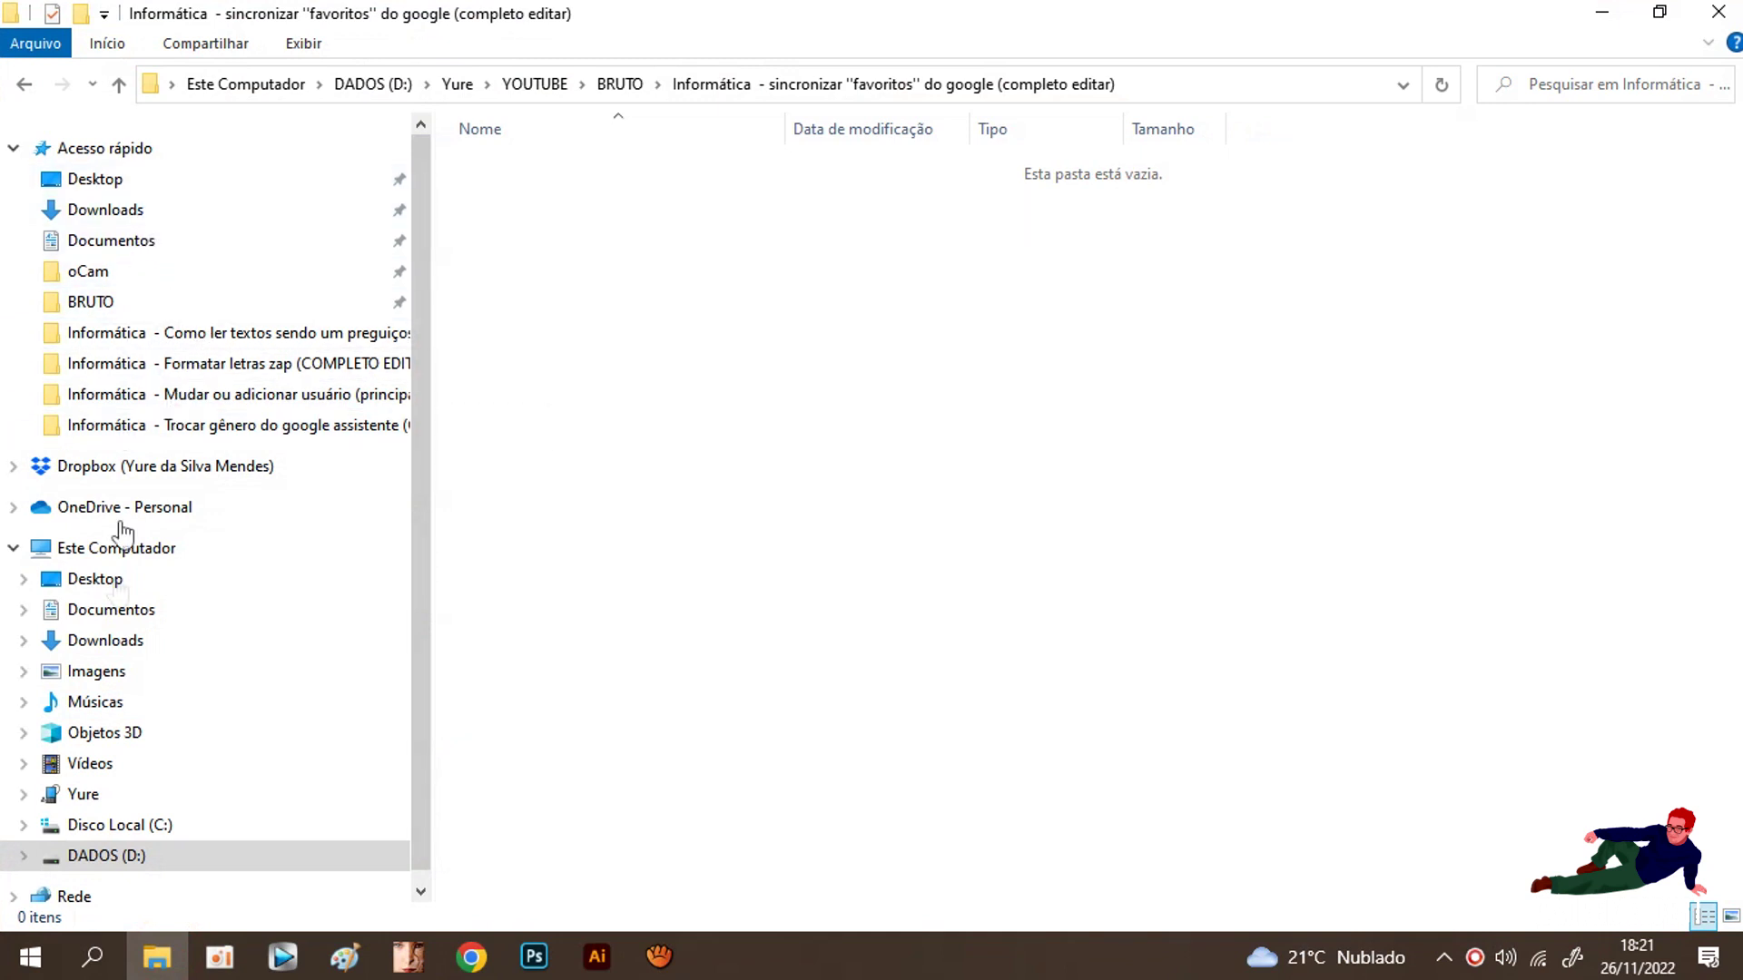
left_click(116, 826)
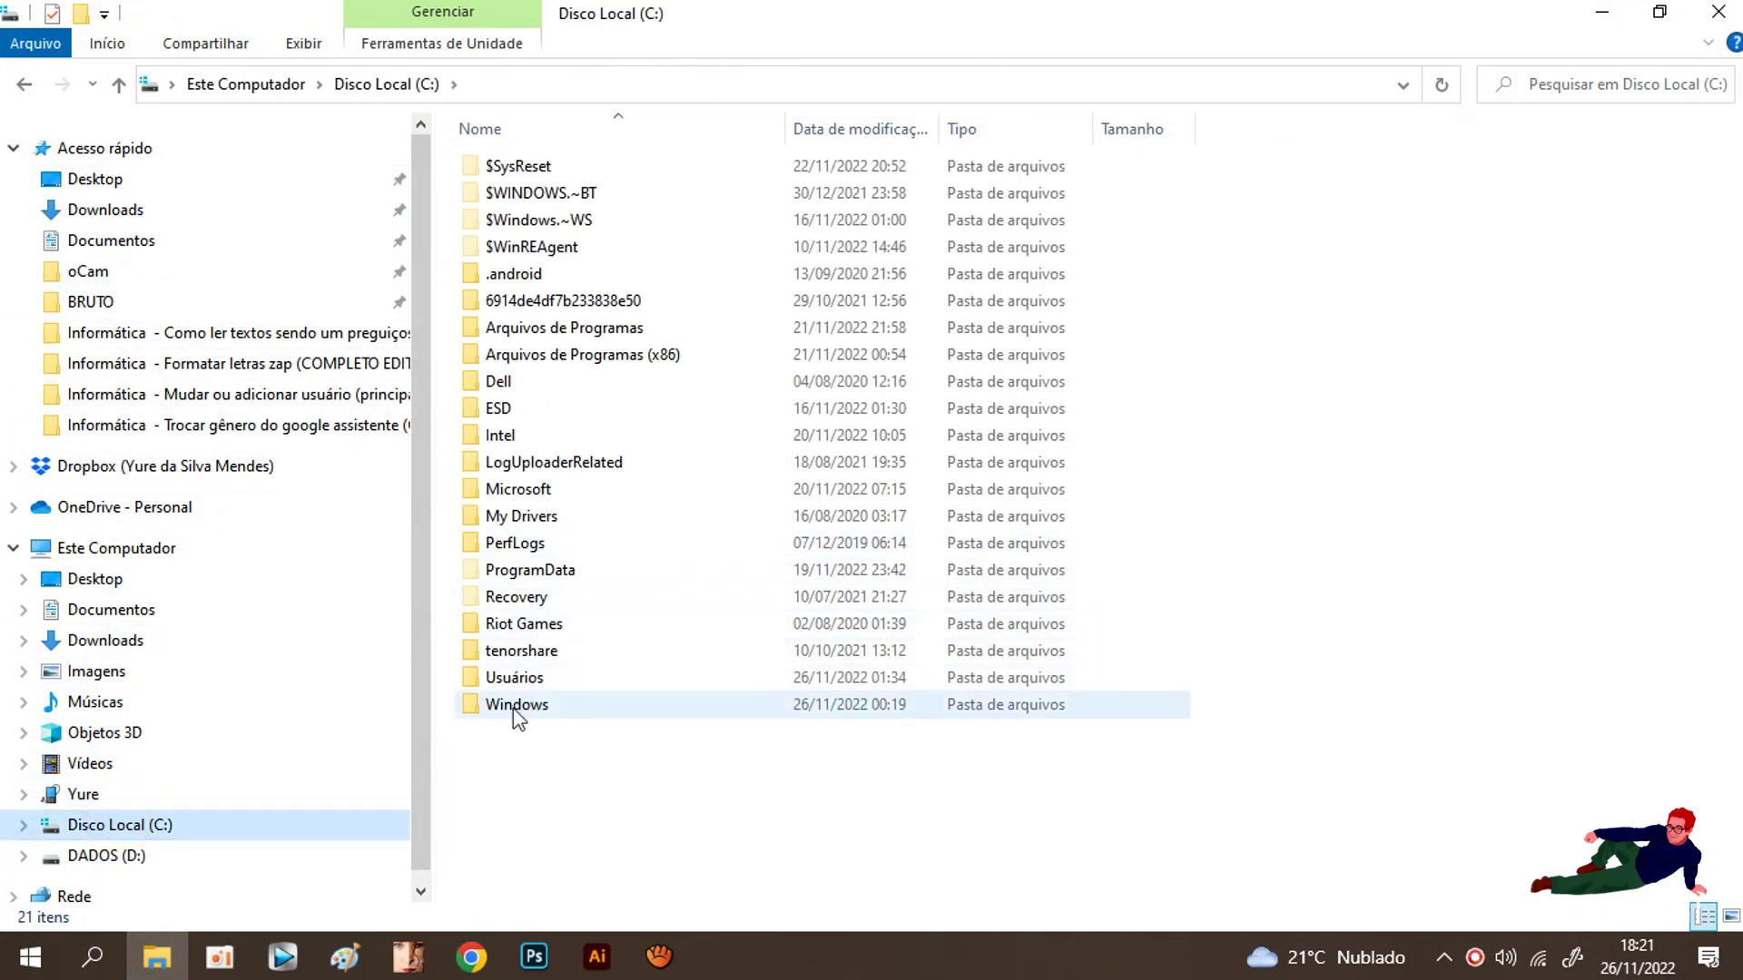
double_click(549, 679)
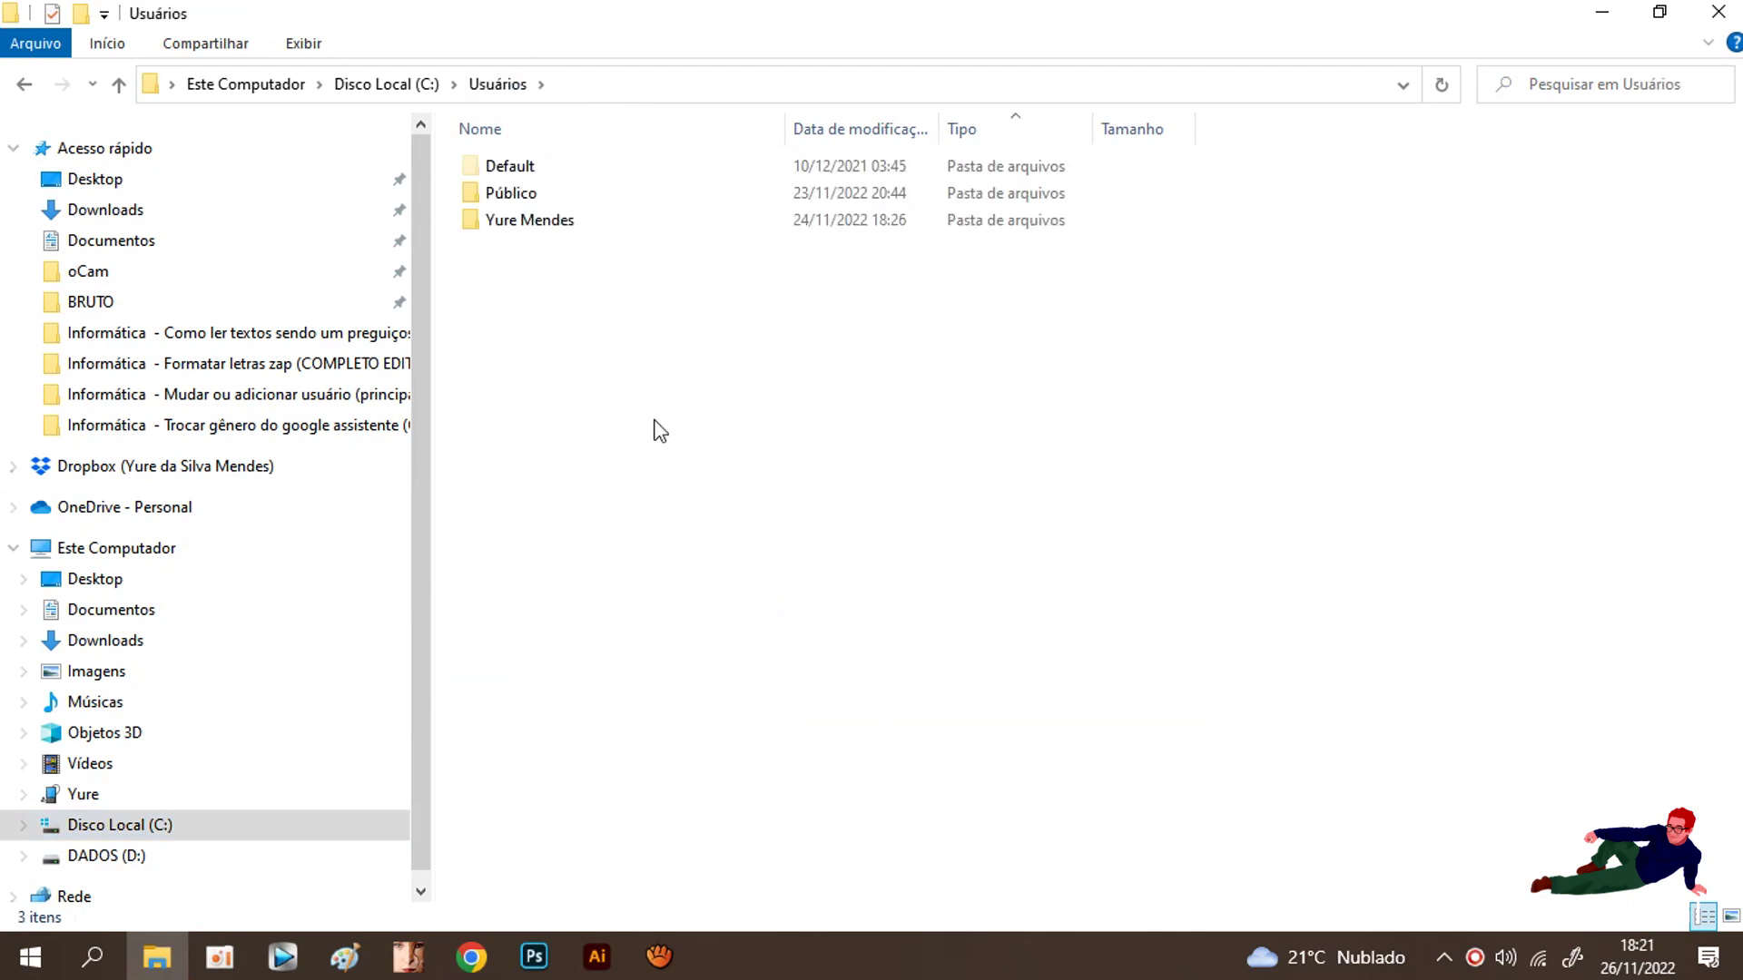
double_click(545, 222)
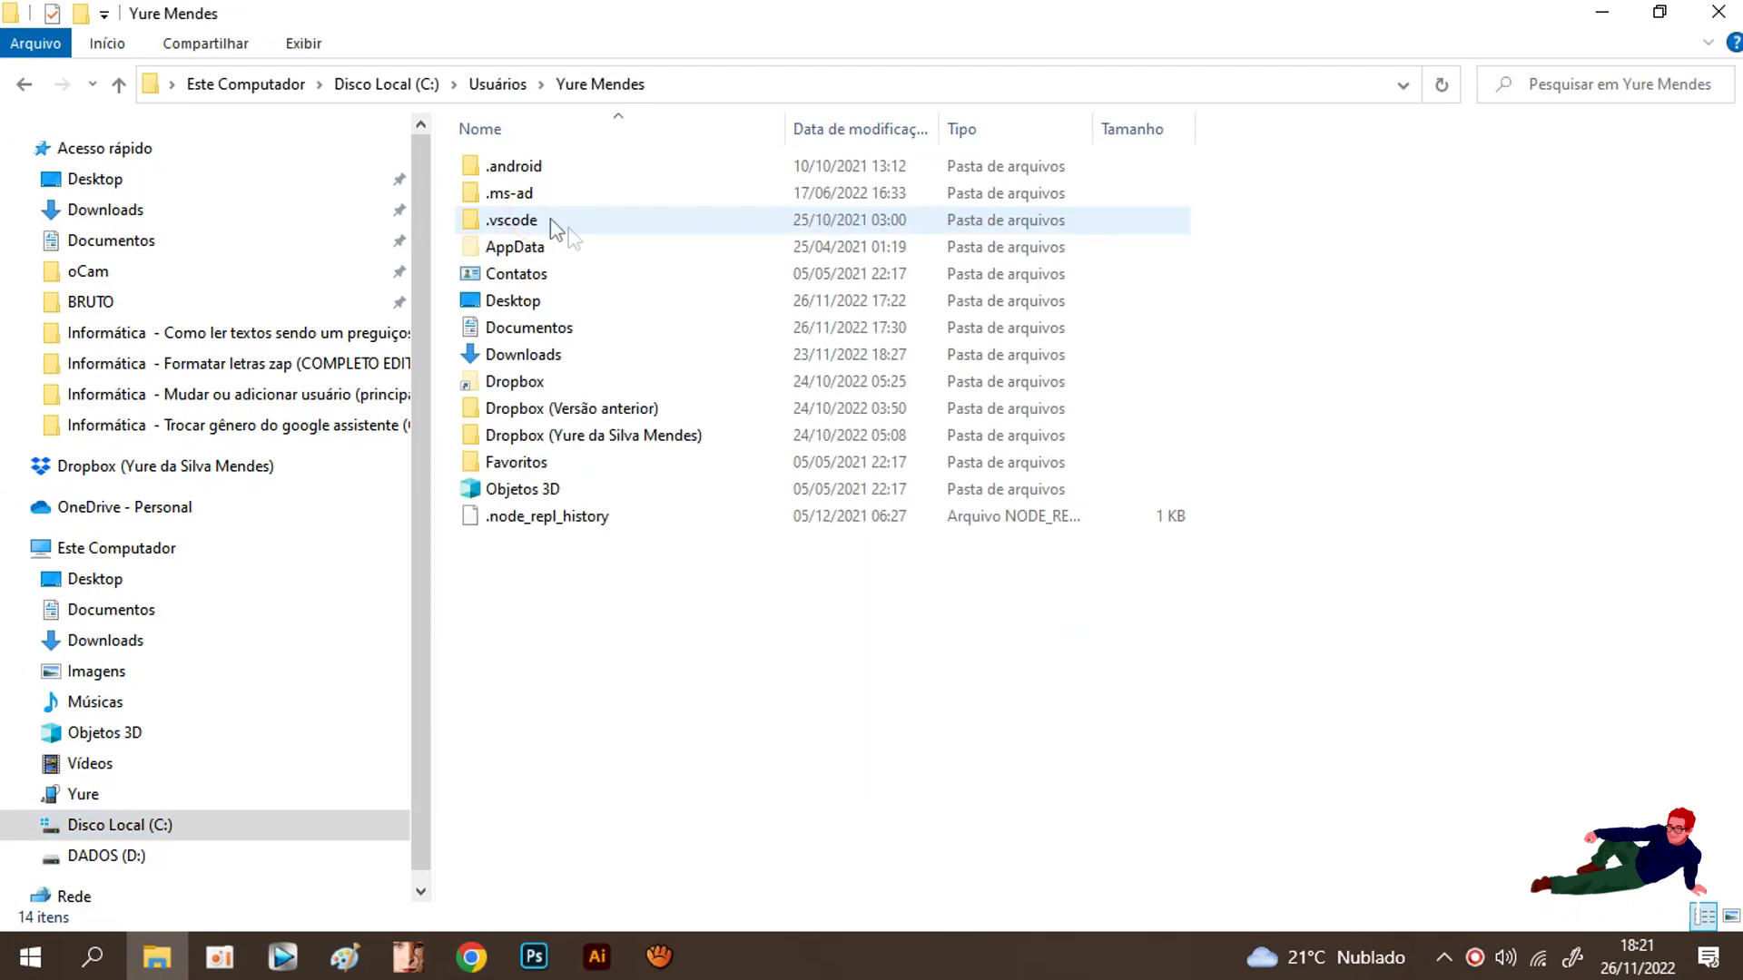
left_click_drag(486, 873, 997, 131)
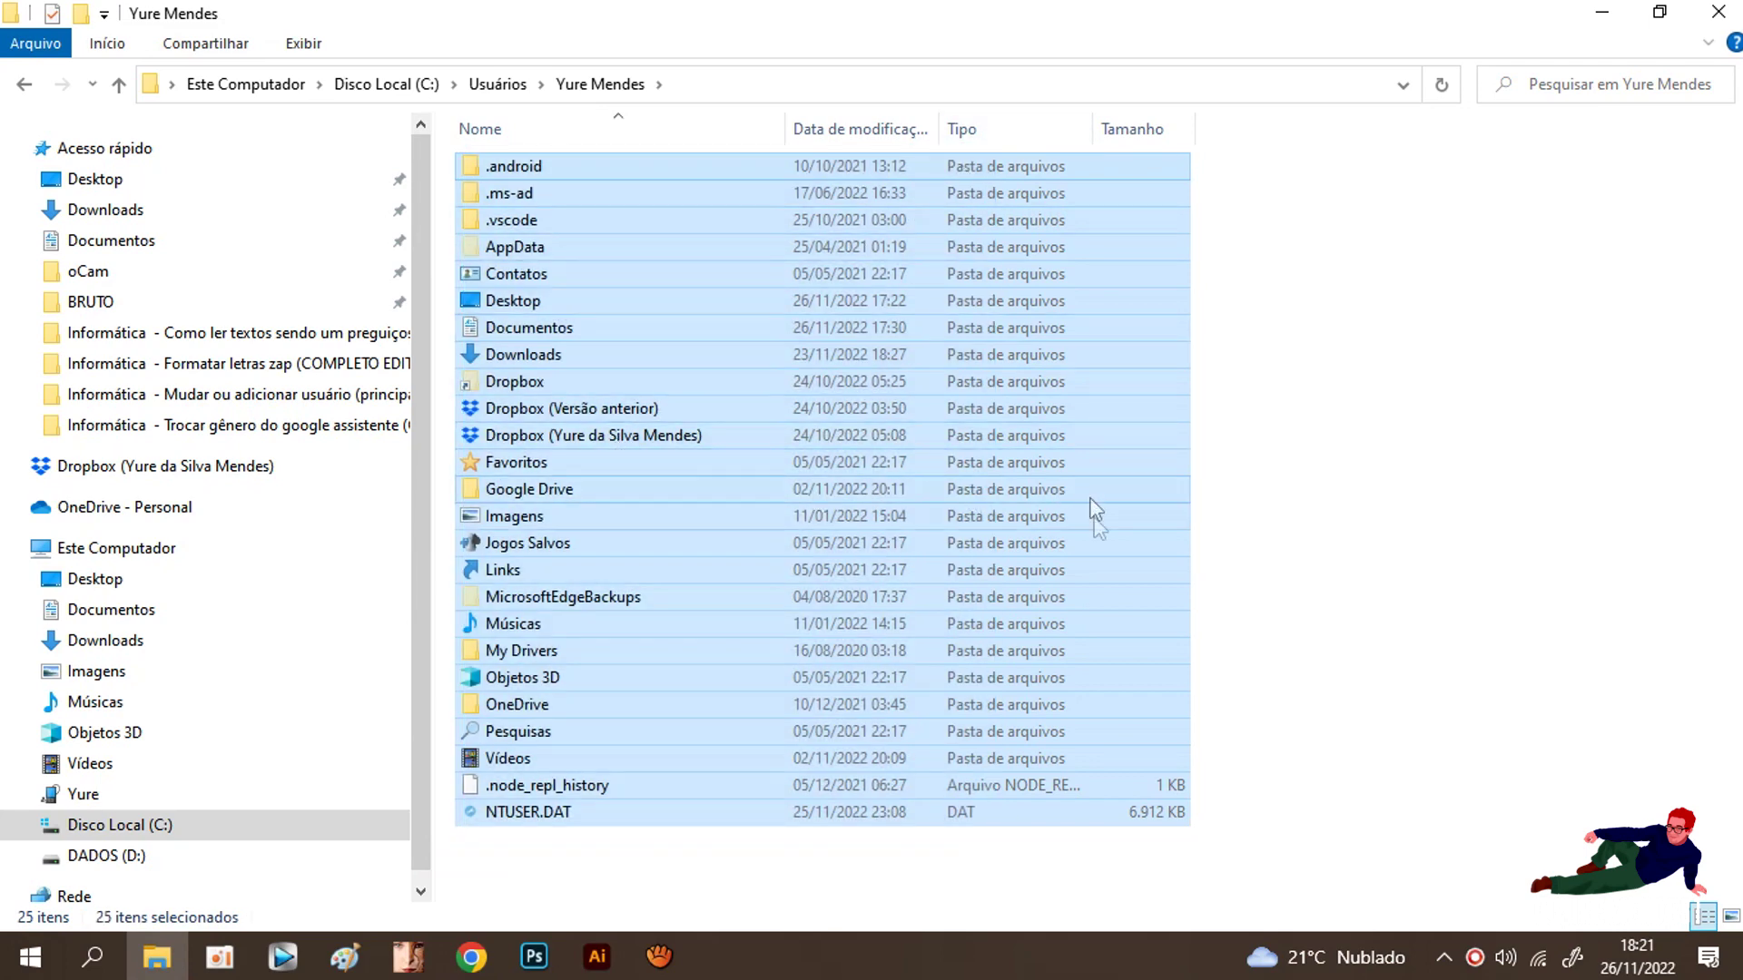
left_click(1423, 495)
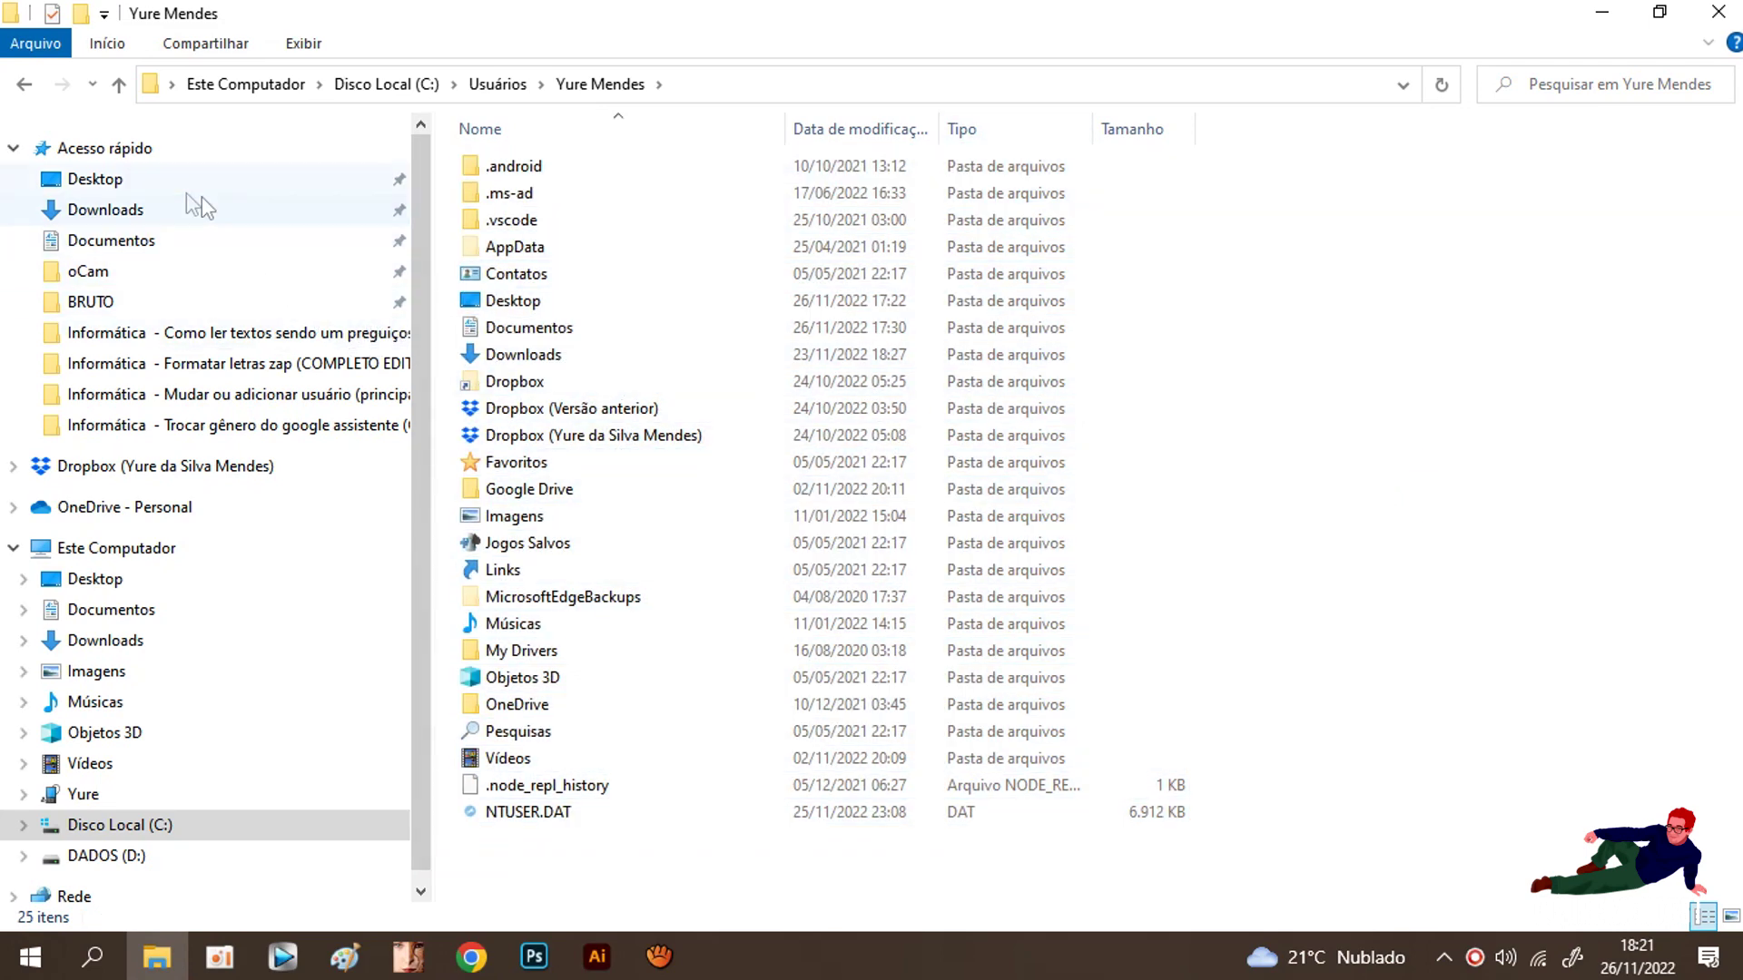
Return to the C: drive, select folders $SysReset through $WinREAgent, then close the file manager
left_click(20, 84)
left_click(20, 85)
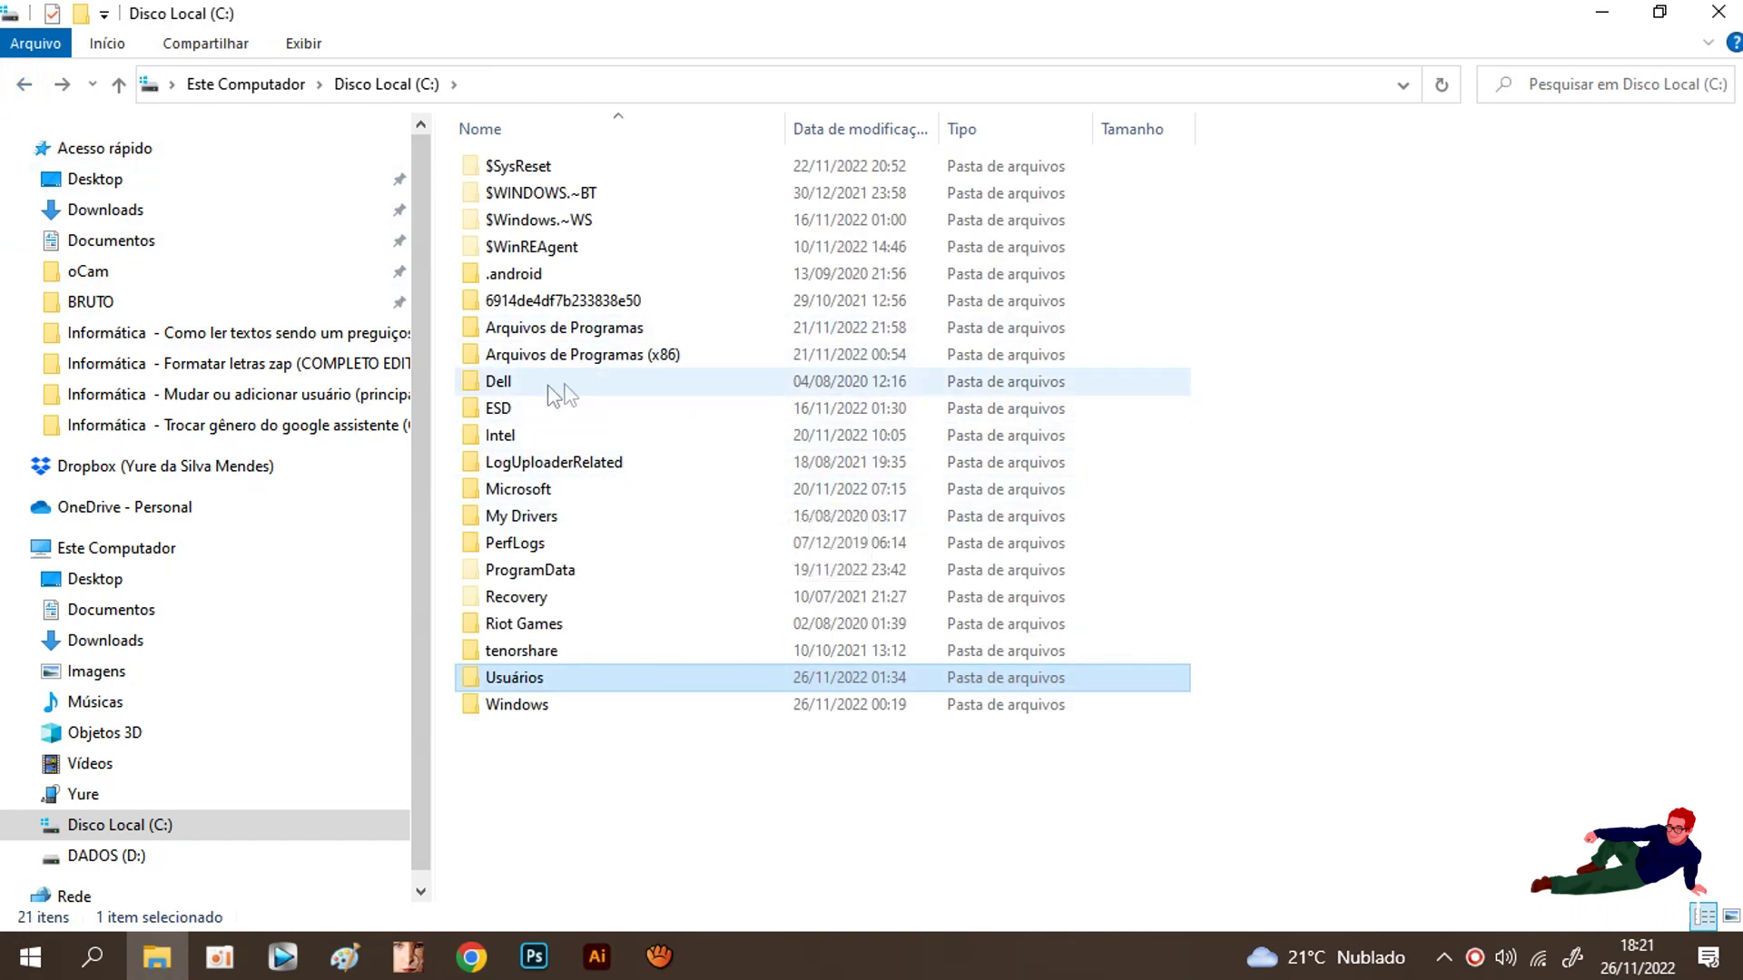
left_click_drag(1407, 261, 592, 100)
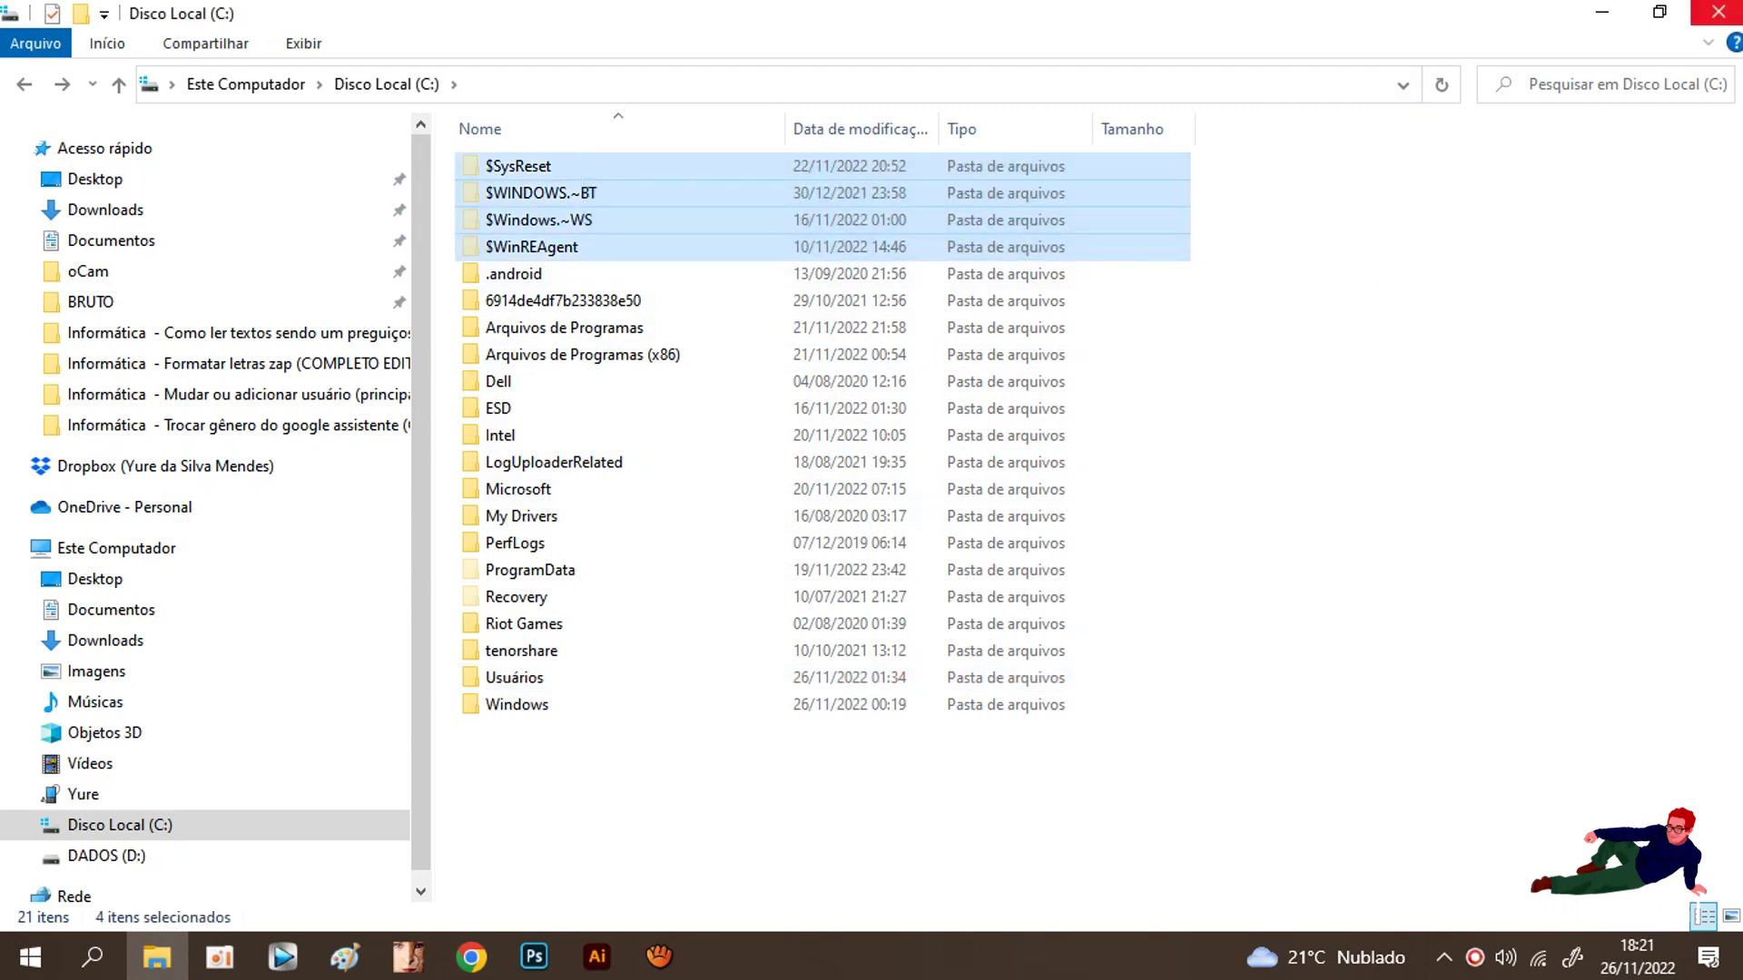
left_click(1718, 12)
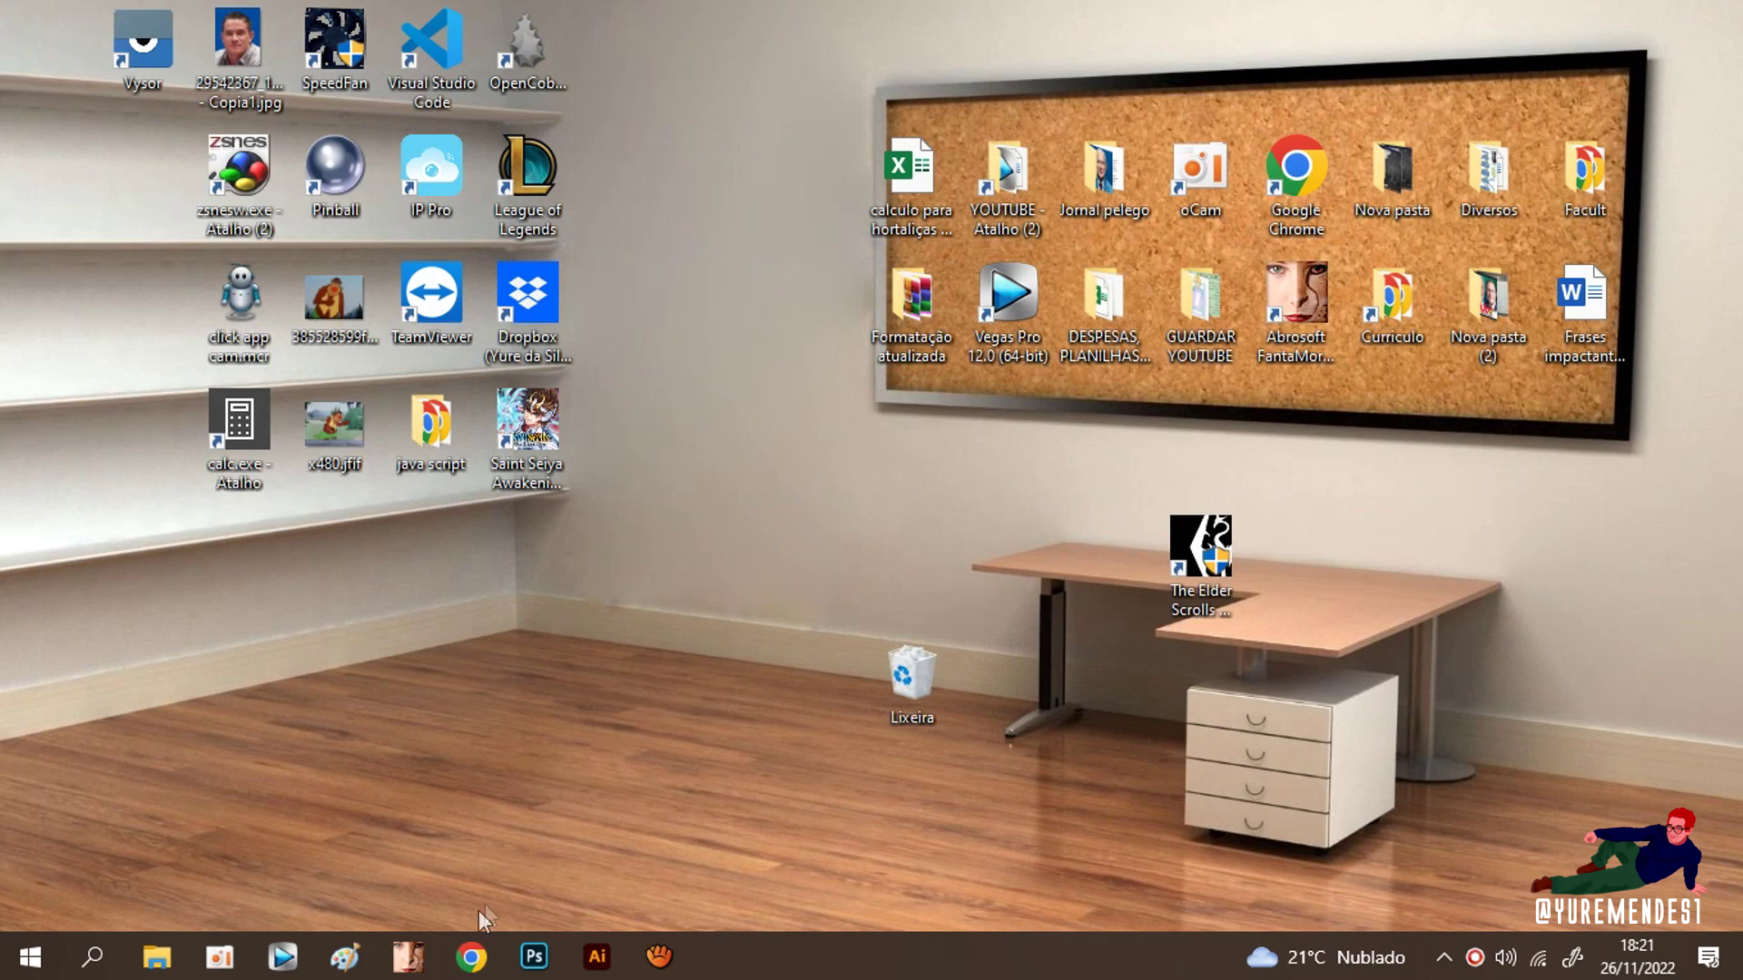
Restore Chrome from the taskbar and glance at the overflow bookmarks list before closing it
mouse_move(456, 955)
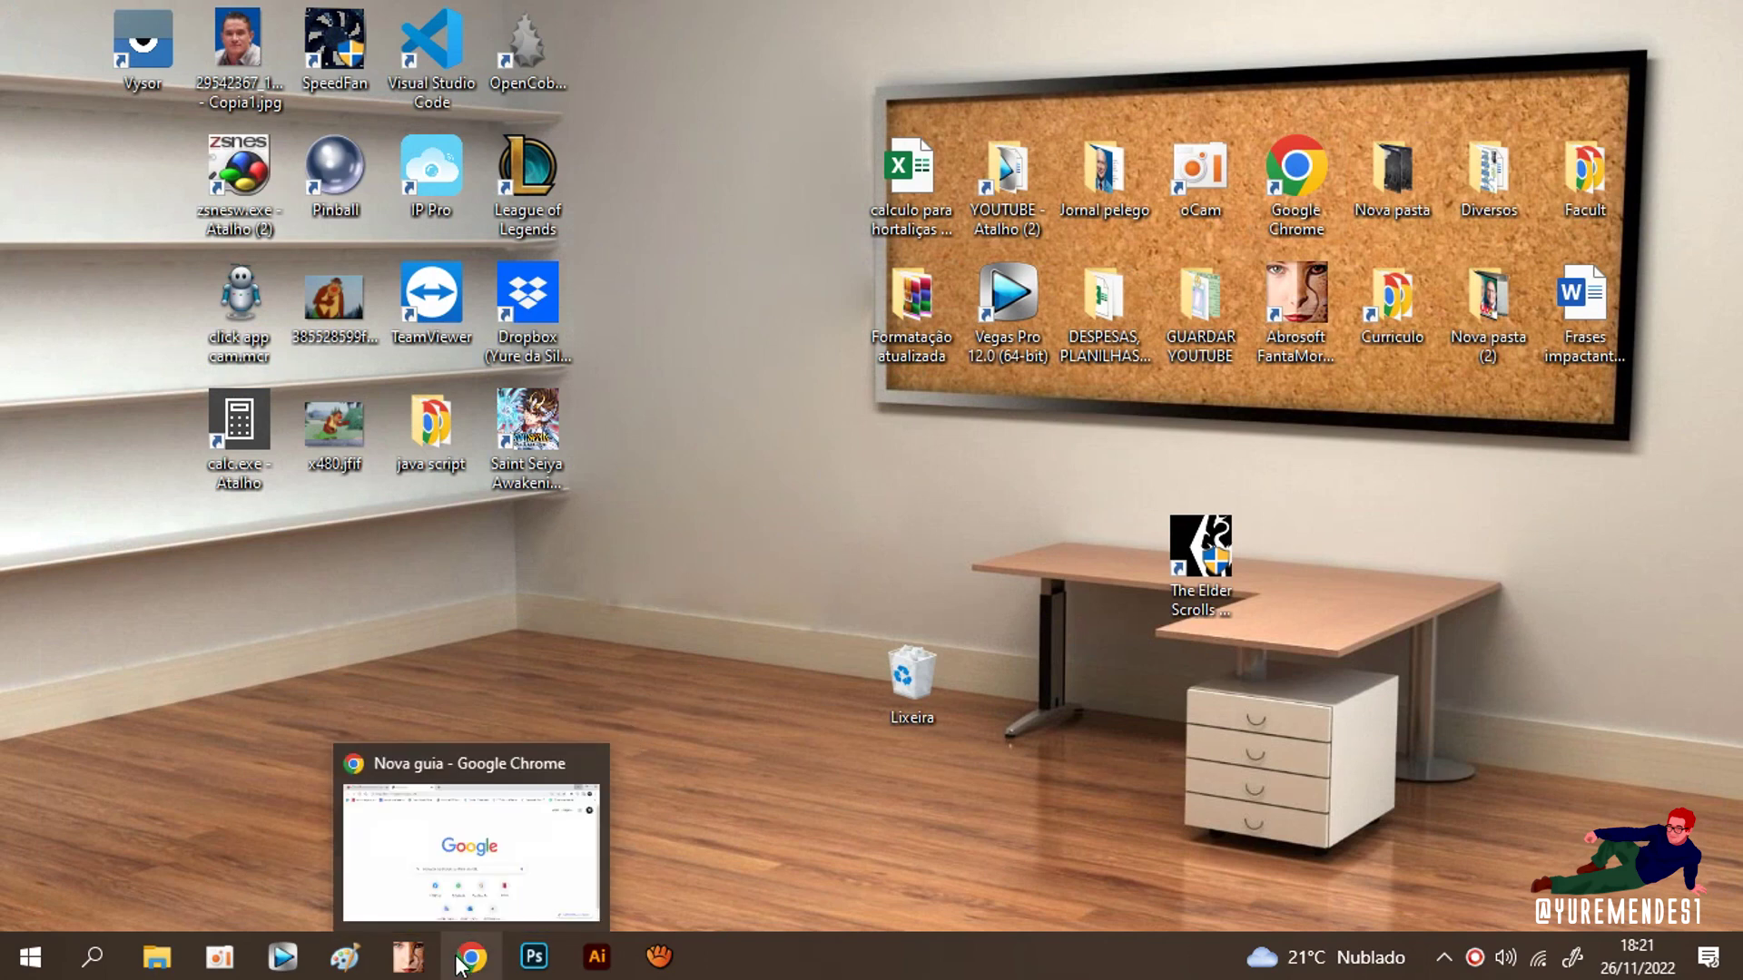
left_click(462, 964)
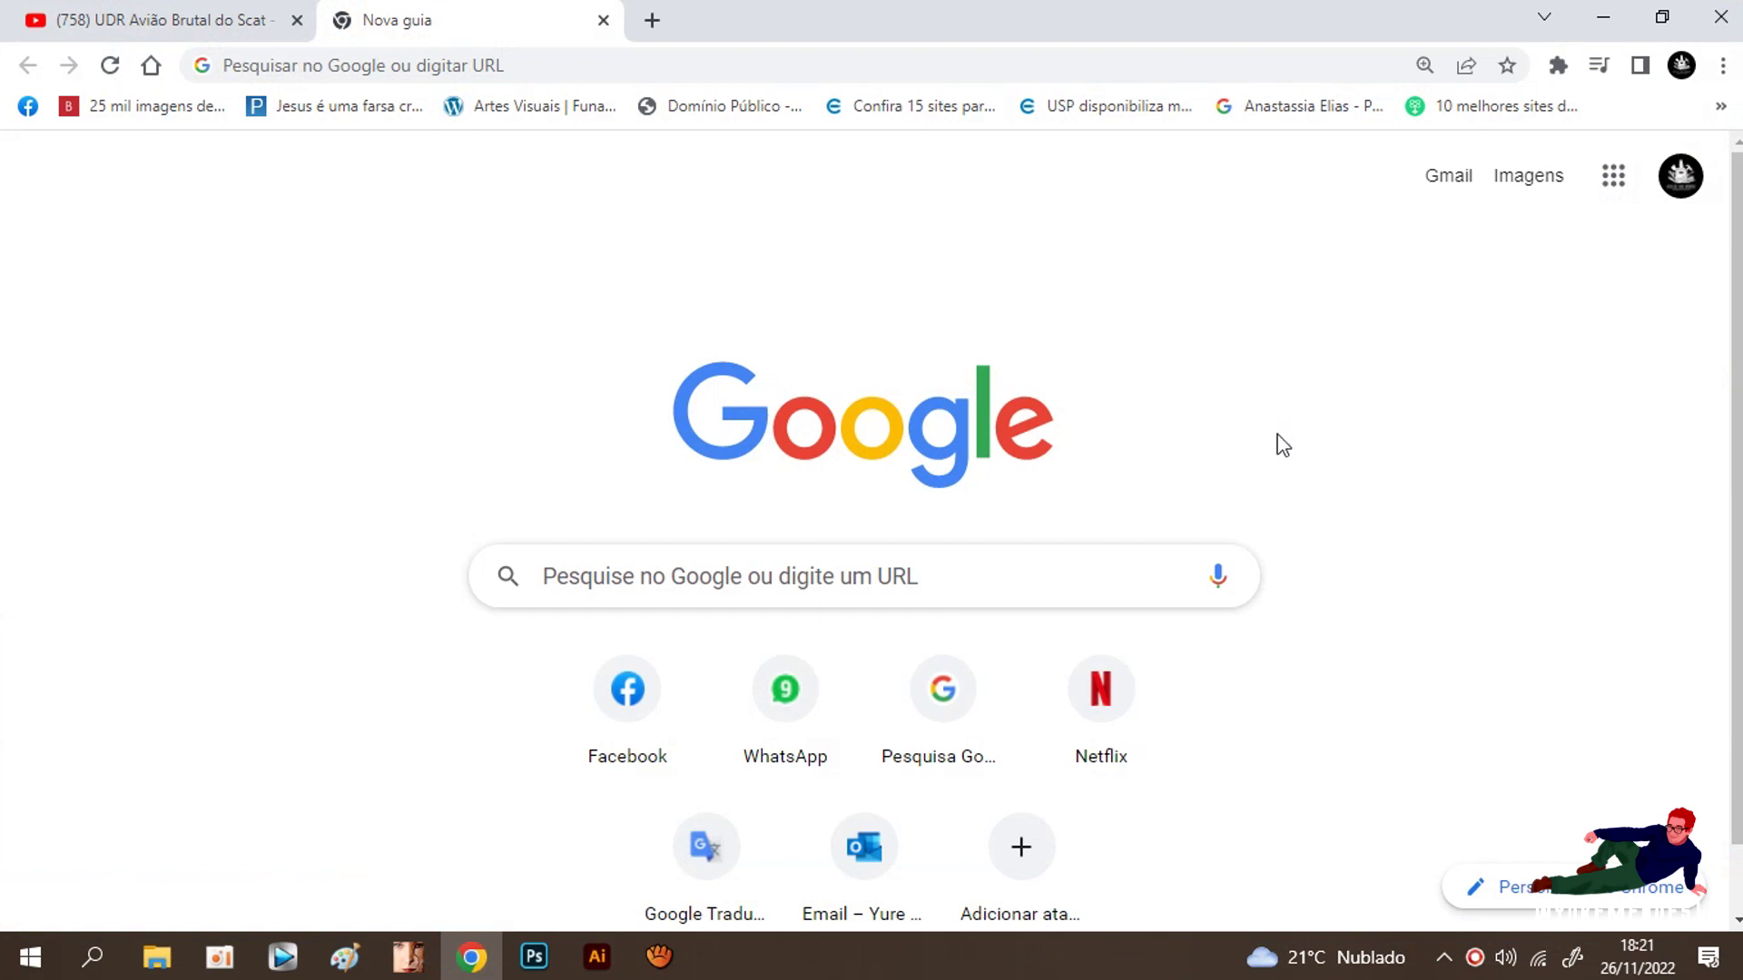
left_click(1720, 107)
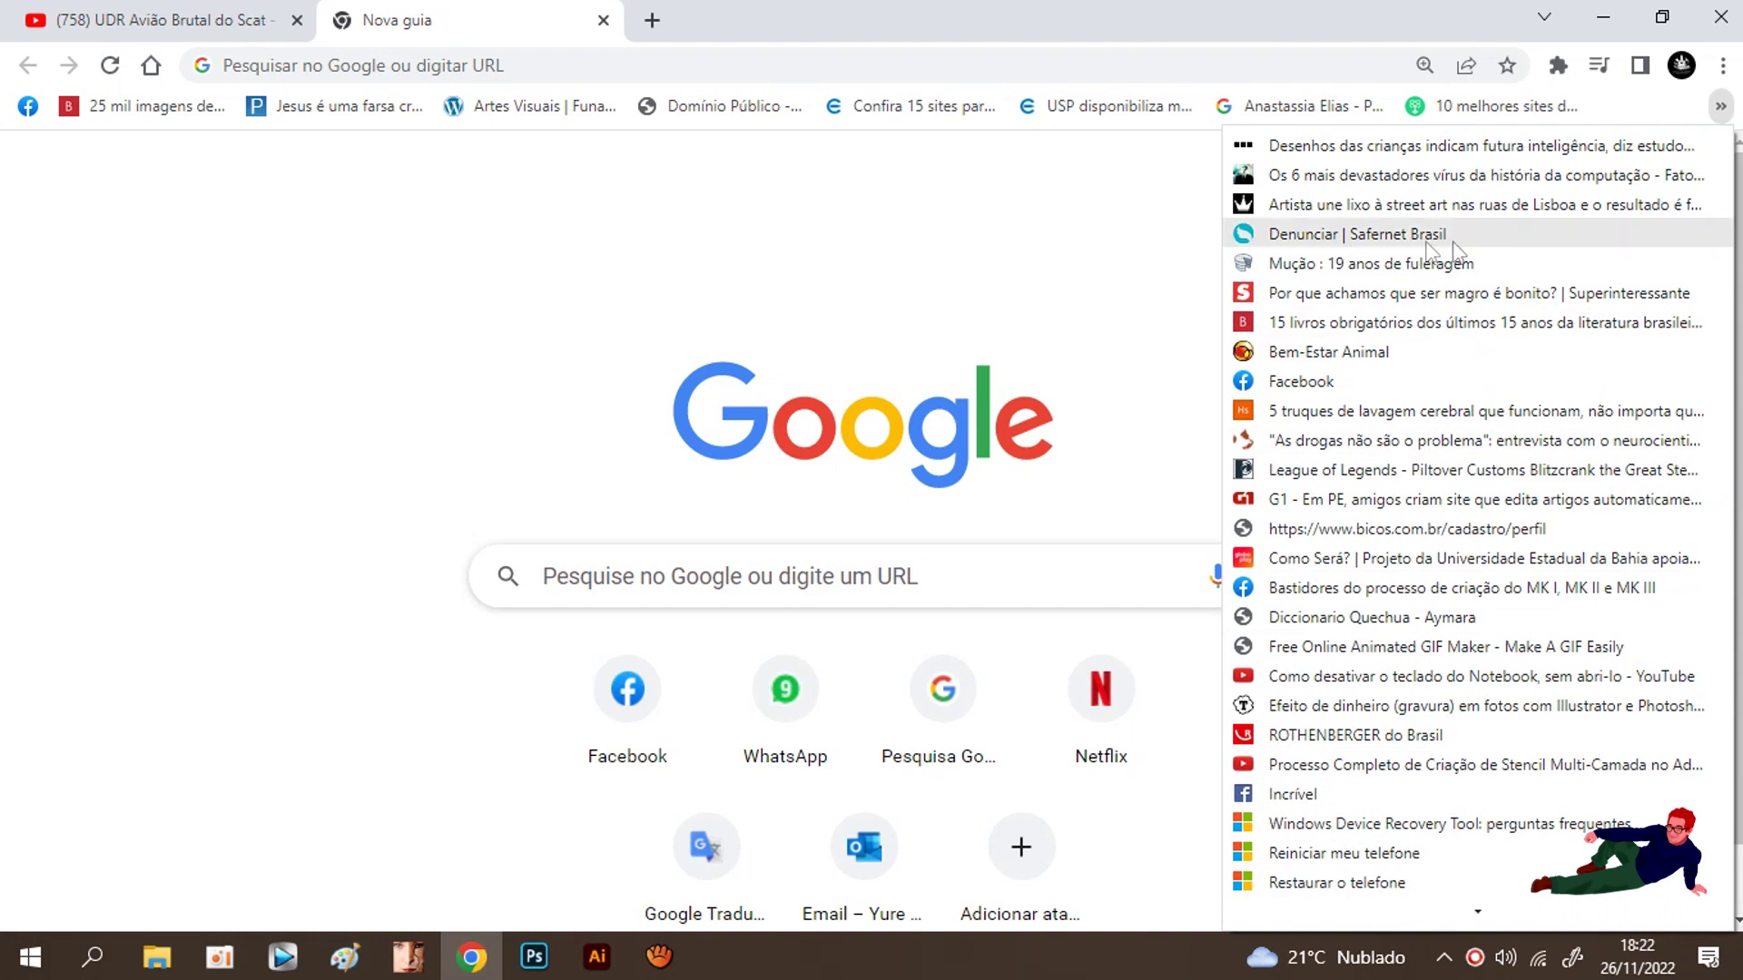
left_click(1033, 243)
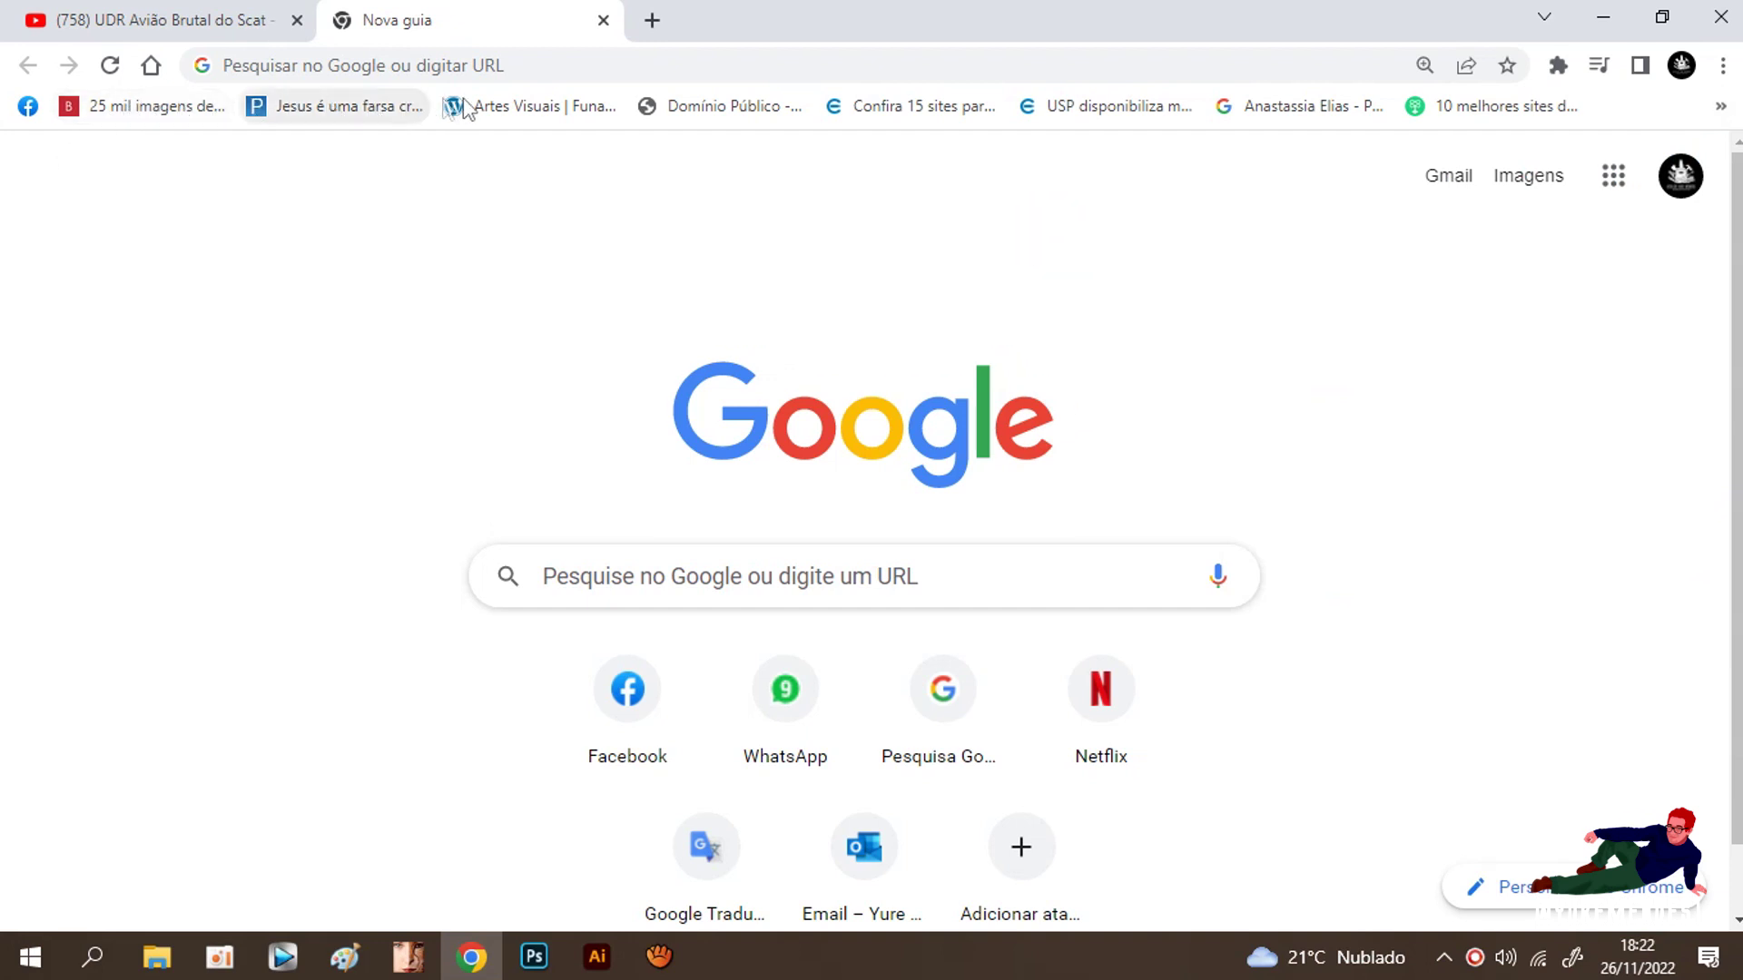
Check the profile menu twice to confirm 'Sincronização ativada' for the signed-in account
left_click(1681, 65)
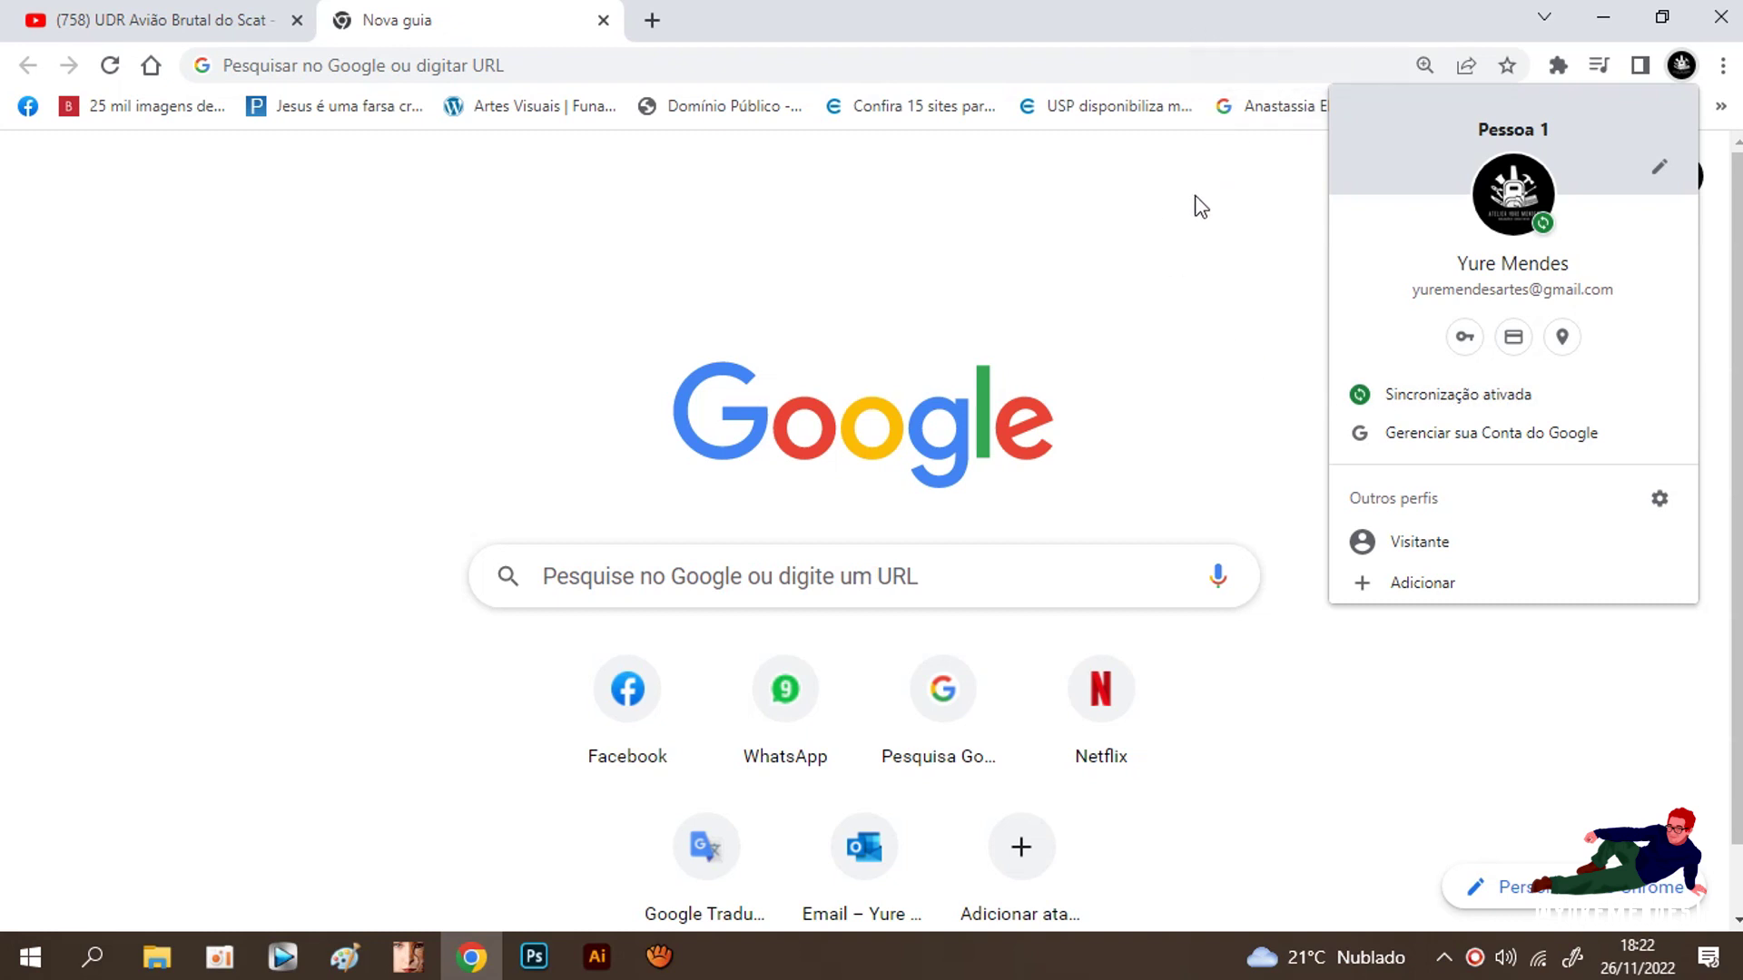
left_click(1195, 196)
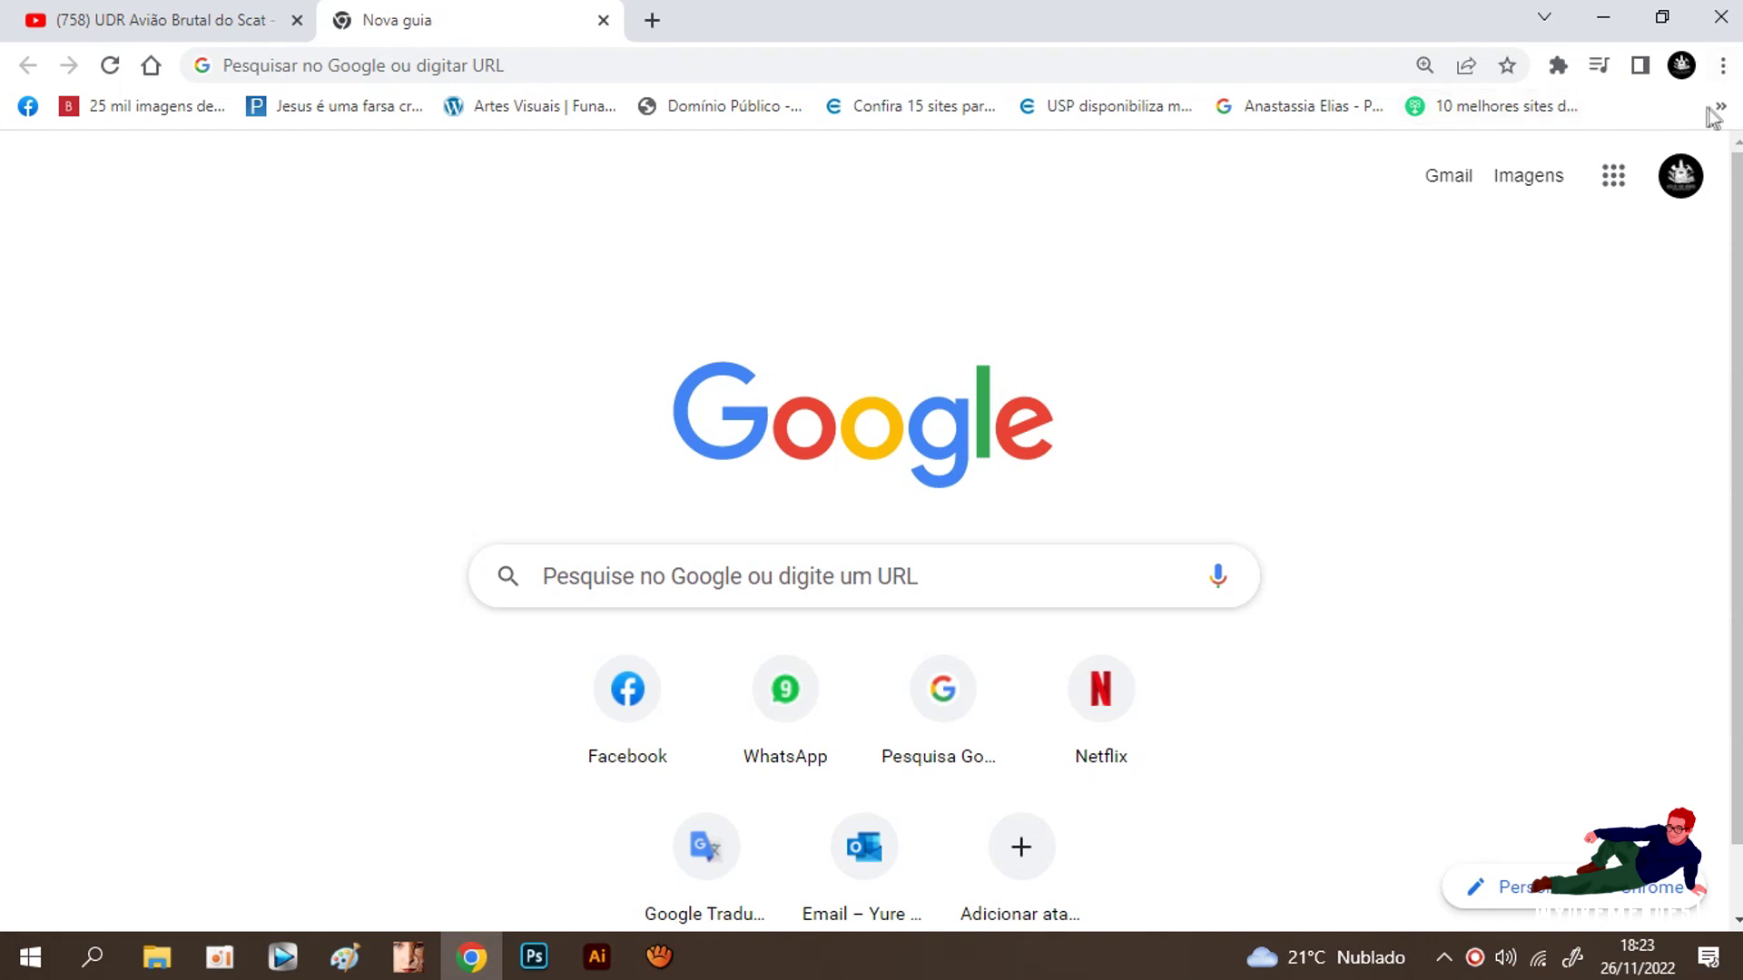
left_click(1681, 66)
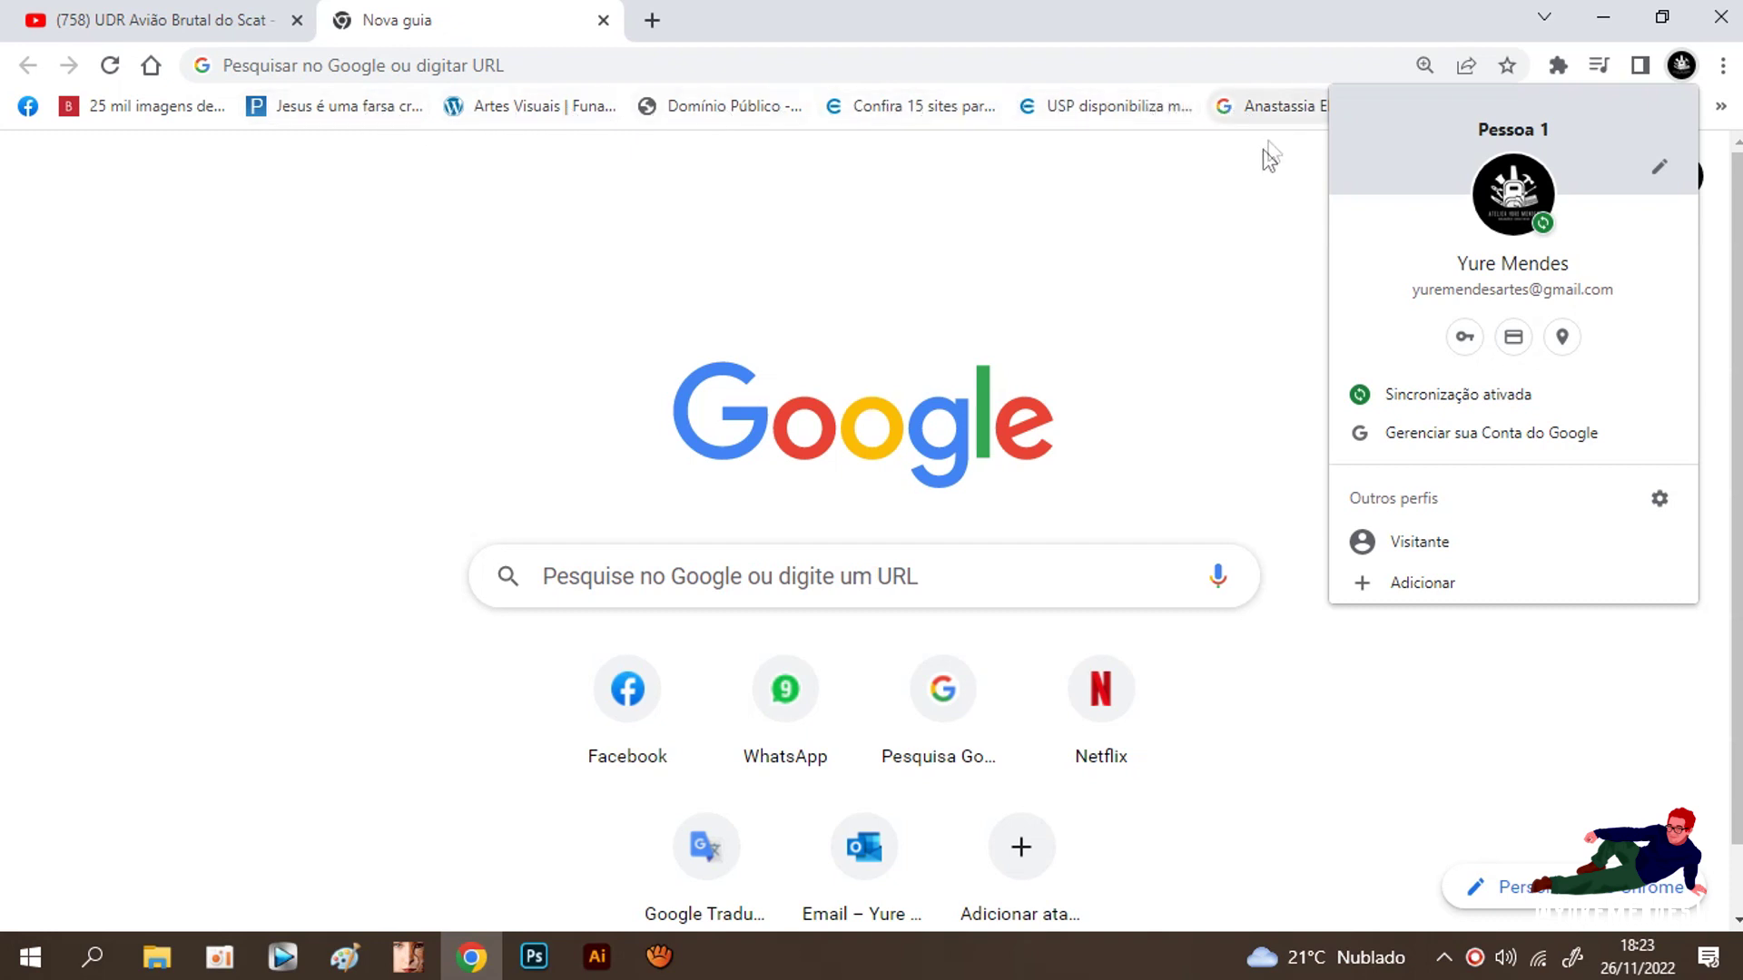
left_click(1252, 173)
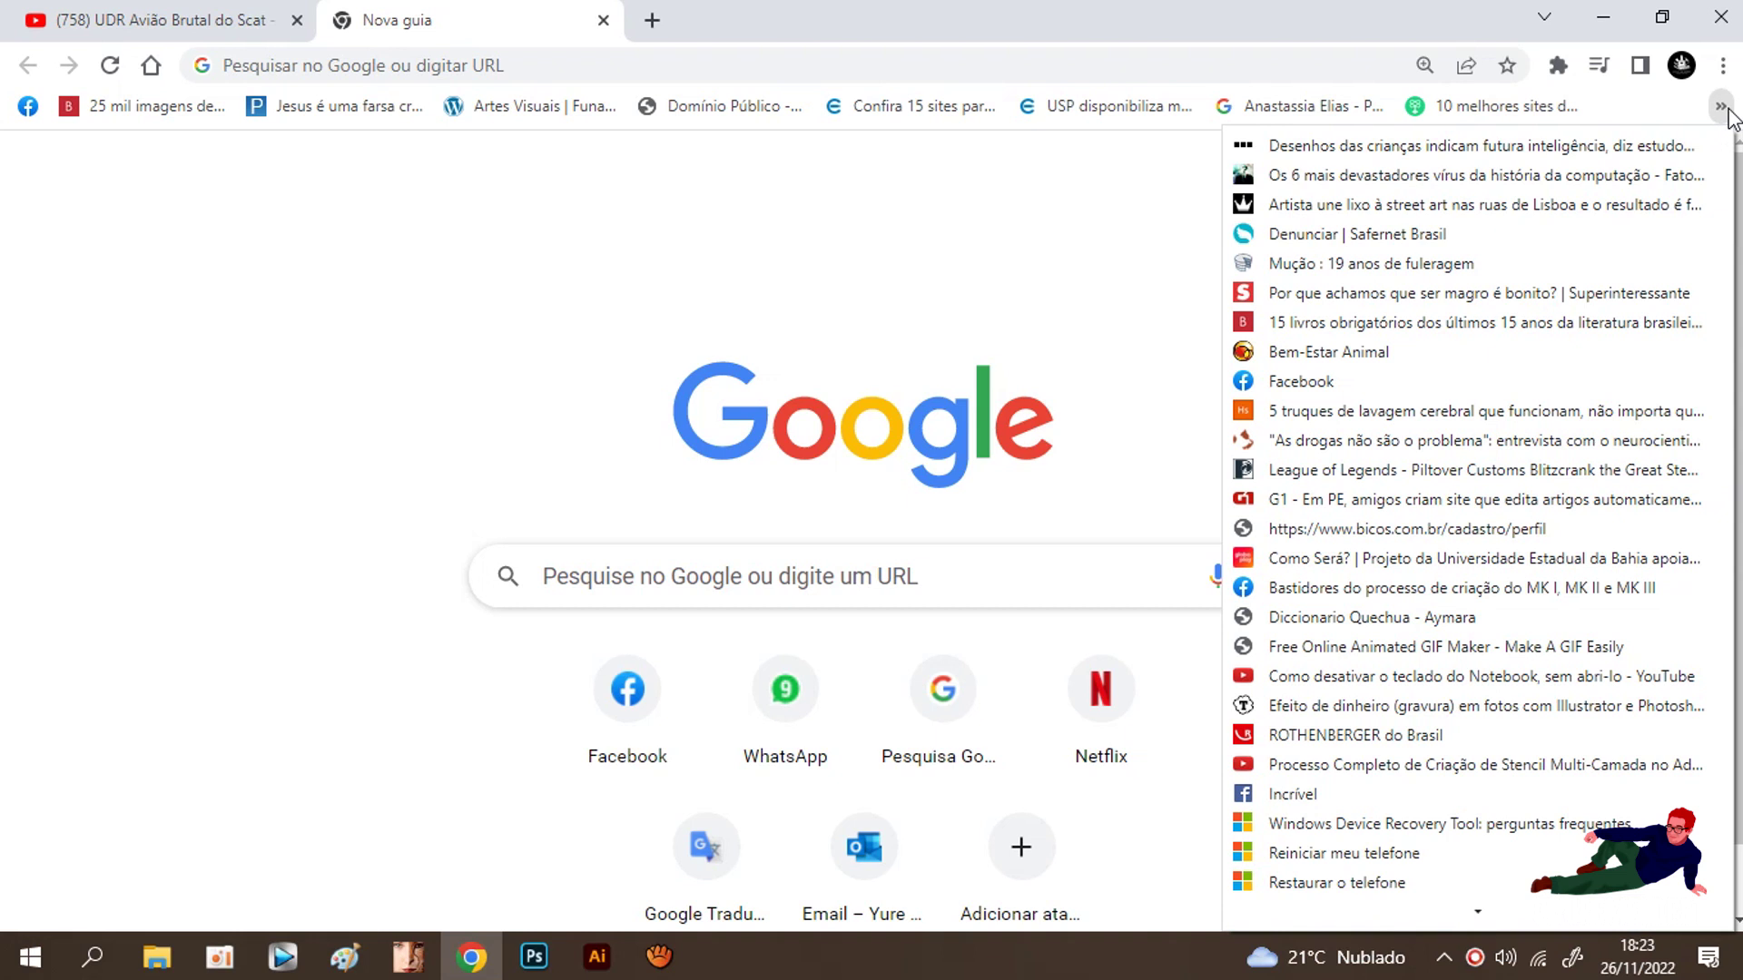
Close the overflow bookmarks list using the » chevron
left_click(1727, 109)
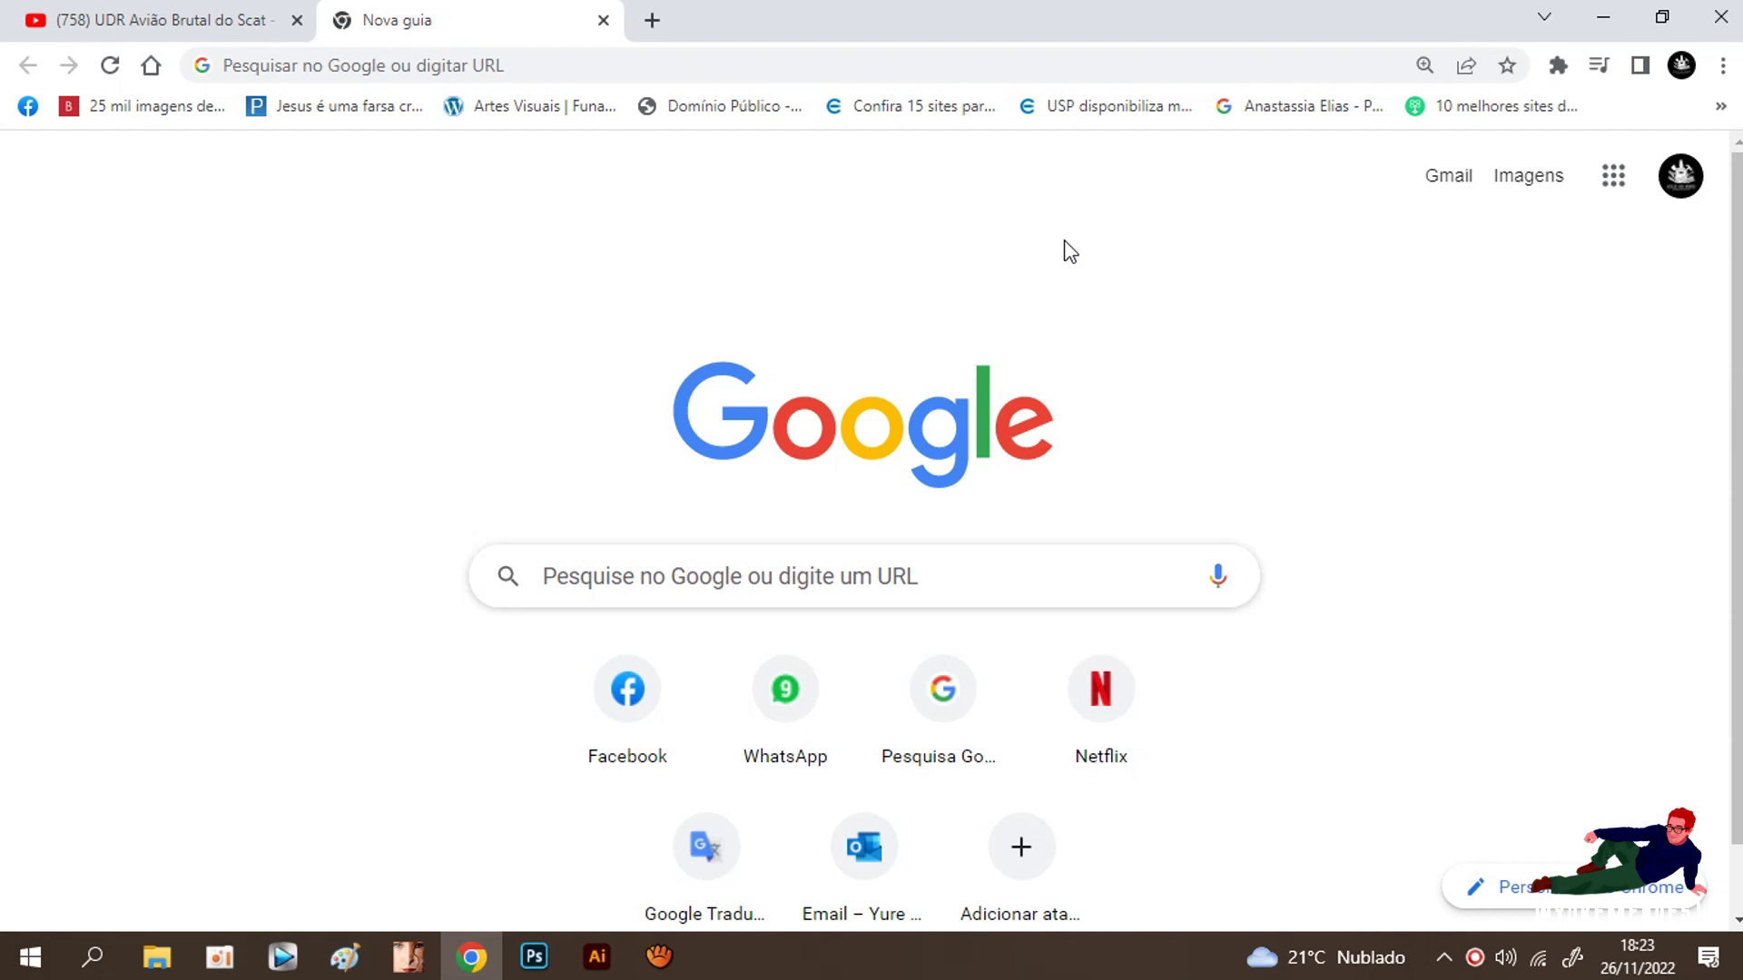
left_click(1609, 14)
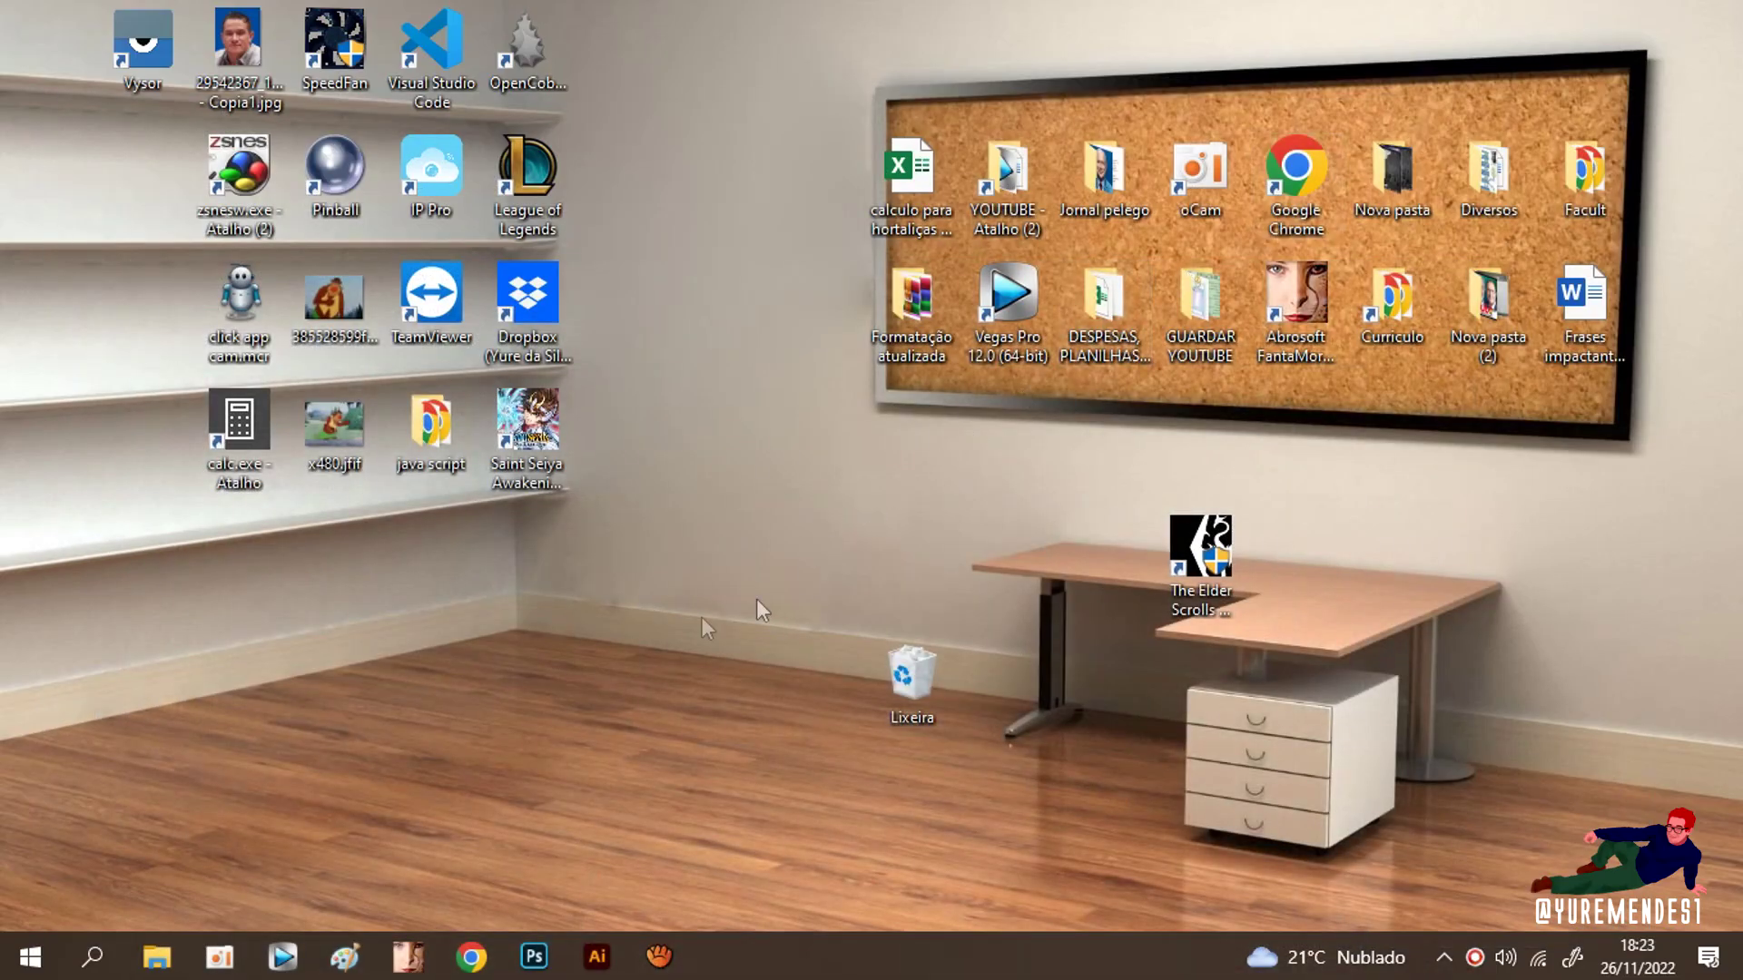
left_click_drag(8, 717, 1625, 209)
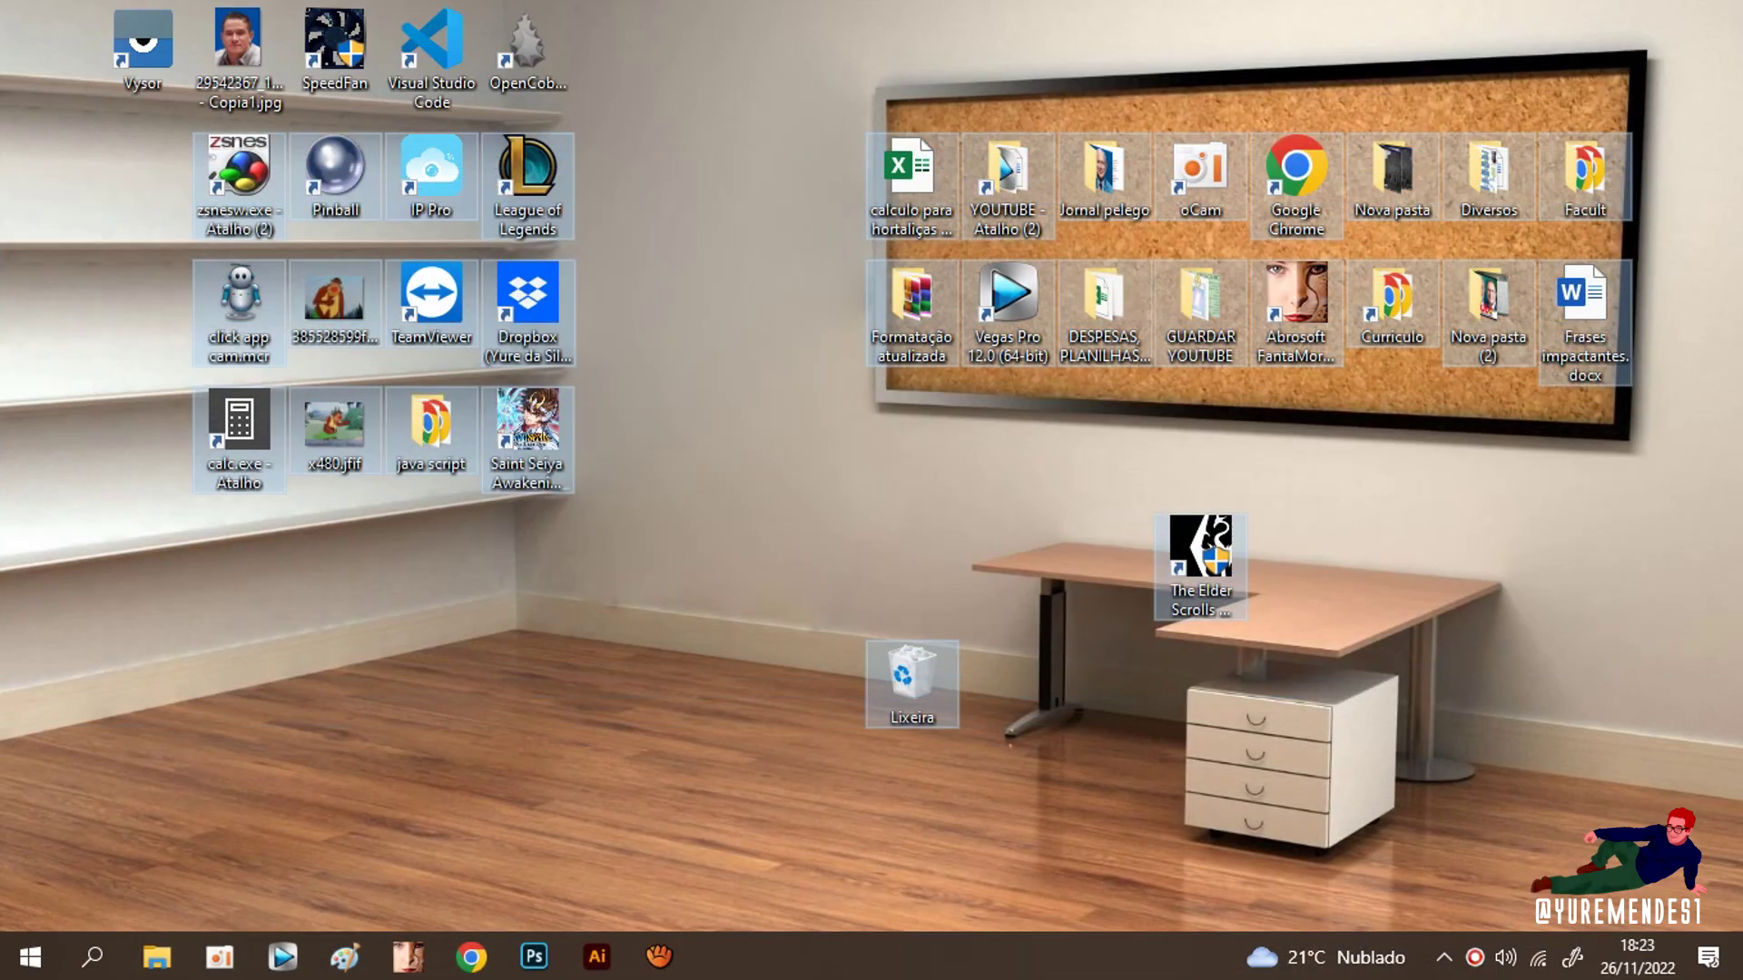
left_click(567, 792)
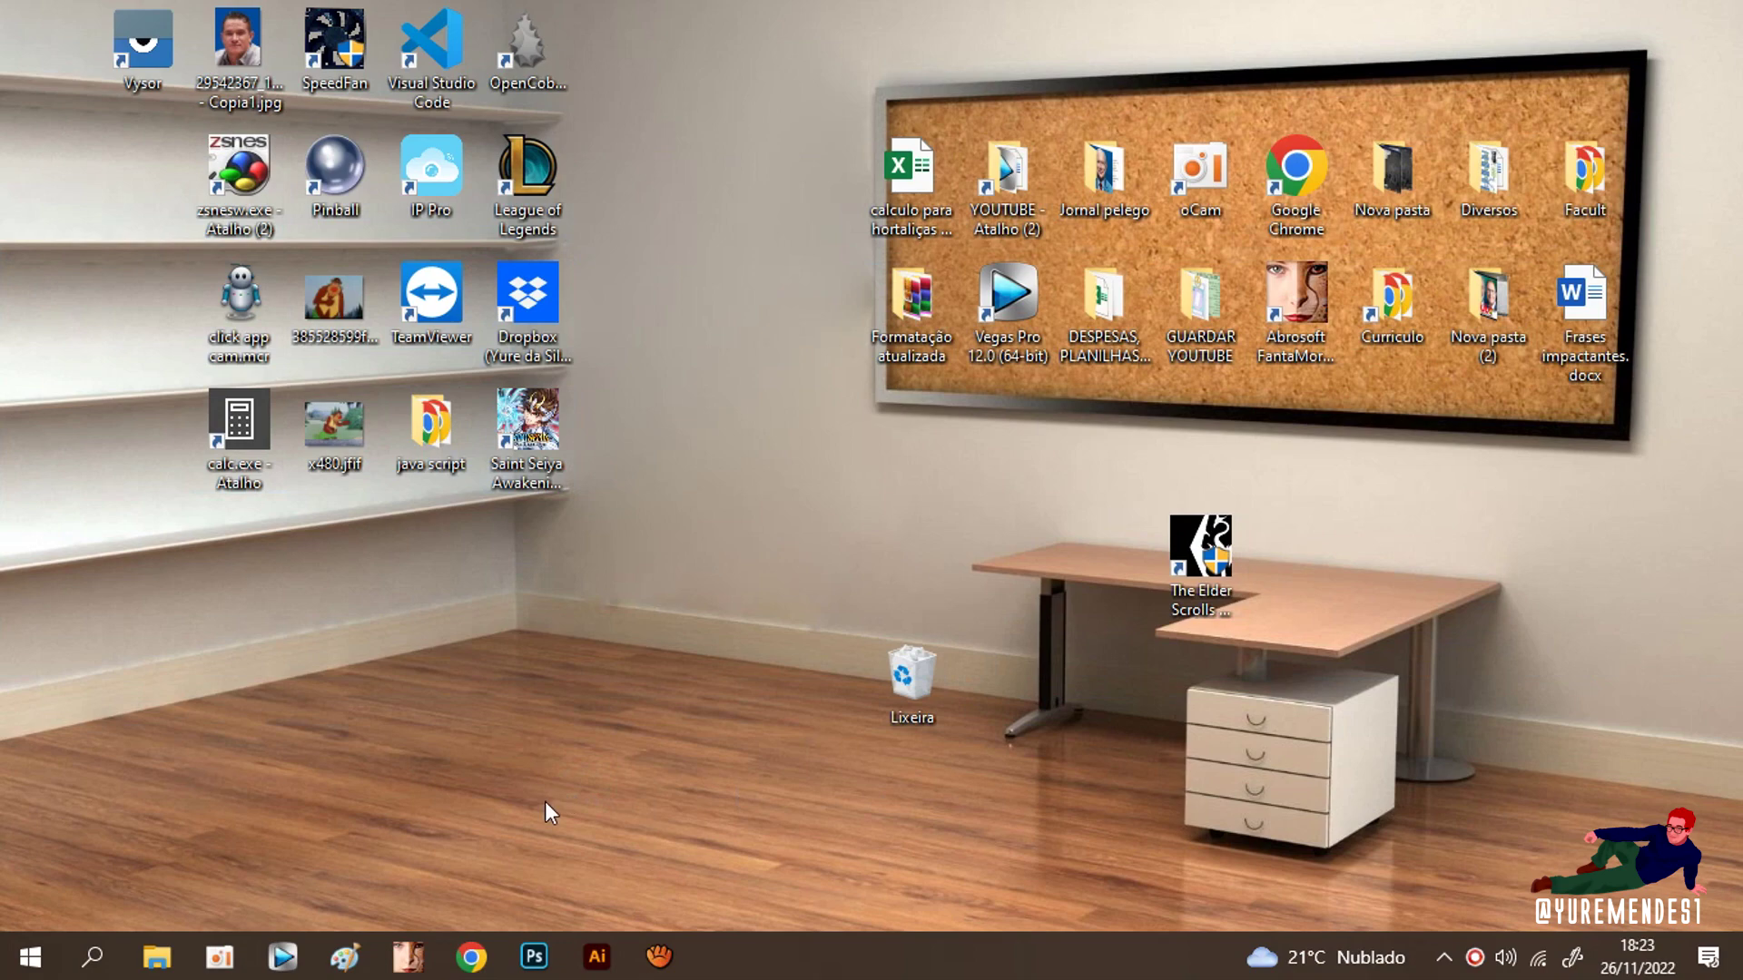
left_click(479, 969)
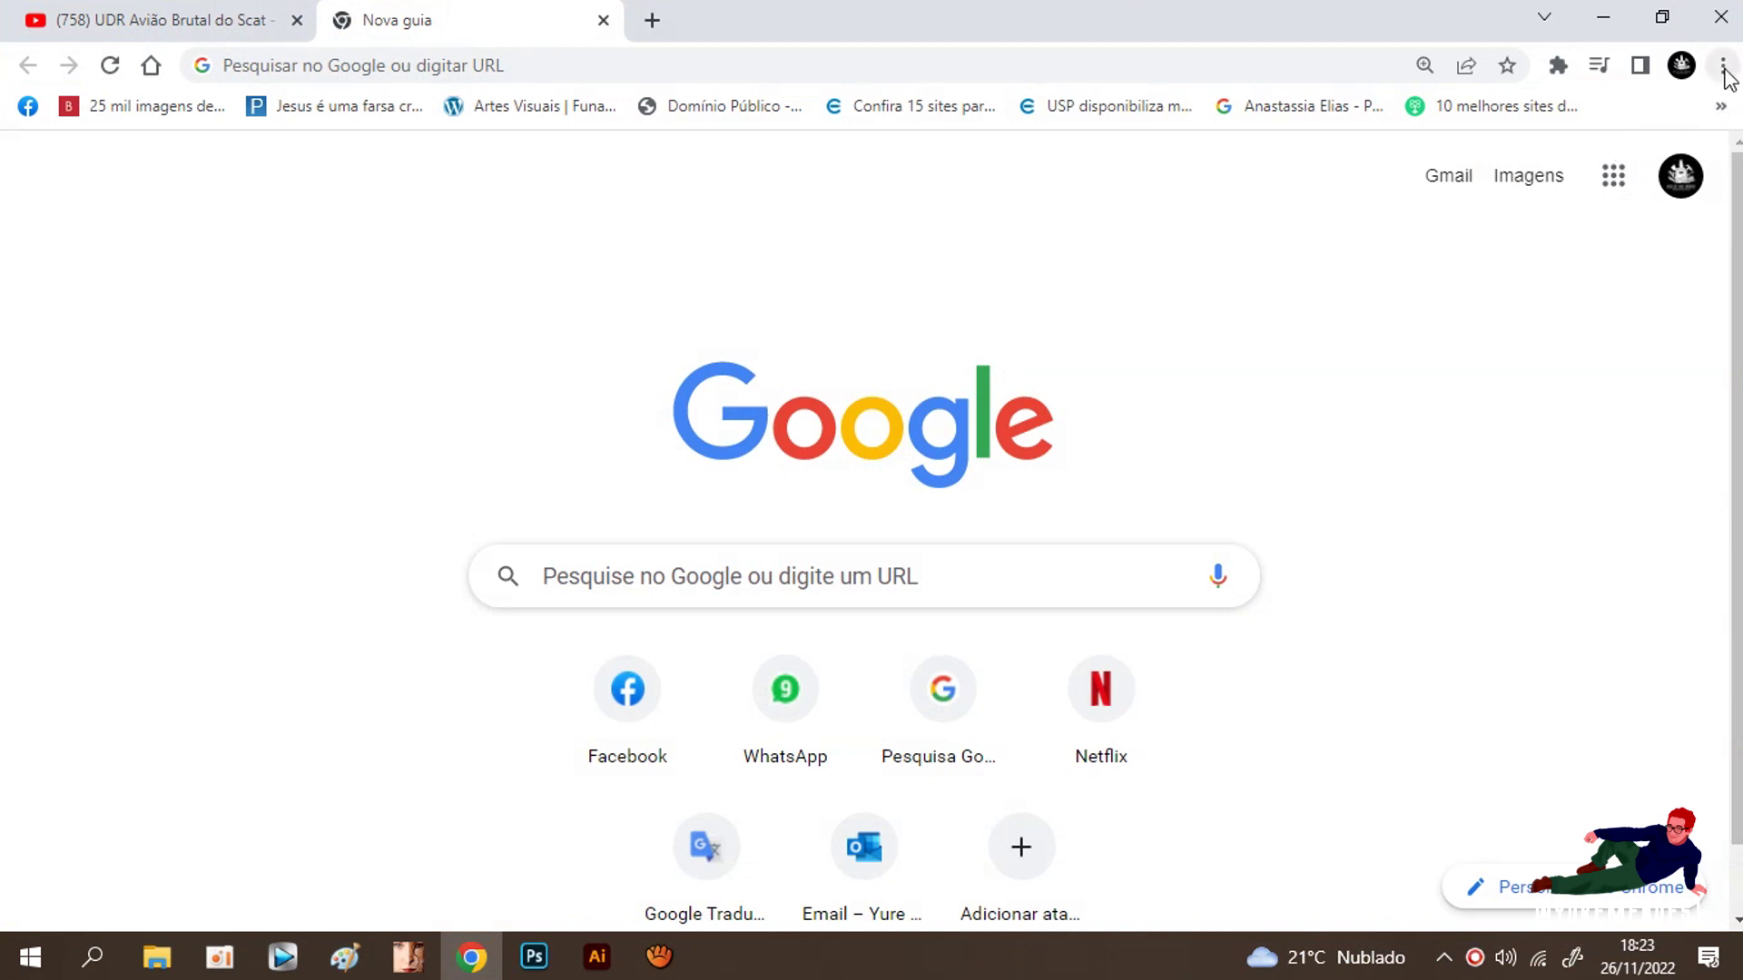
Open Gerenciador de favoritos via Menu > Favoritos and choose Exportar favoritos
left_click(1723, 68)
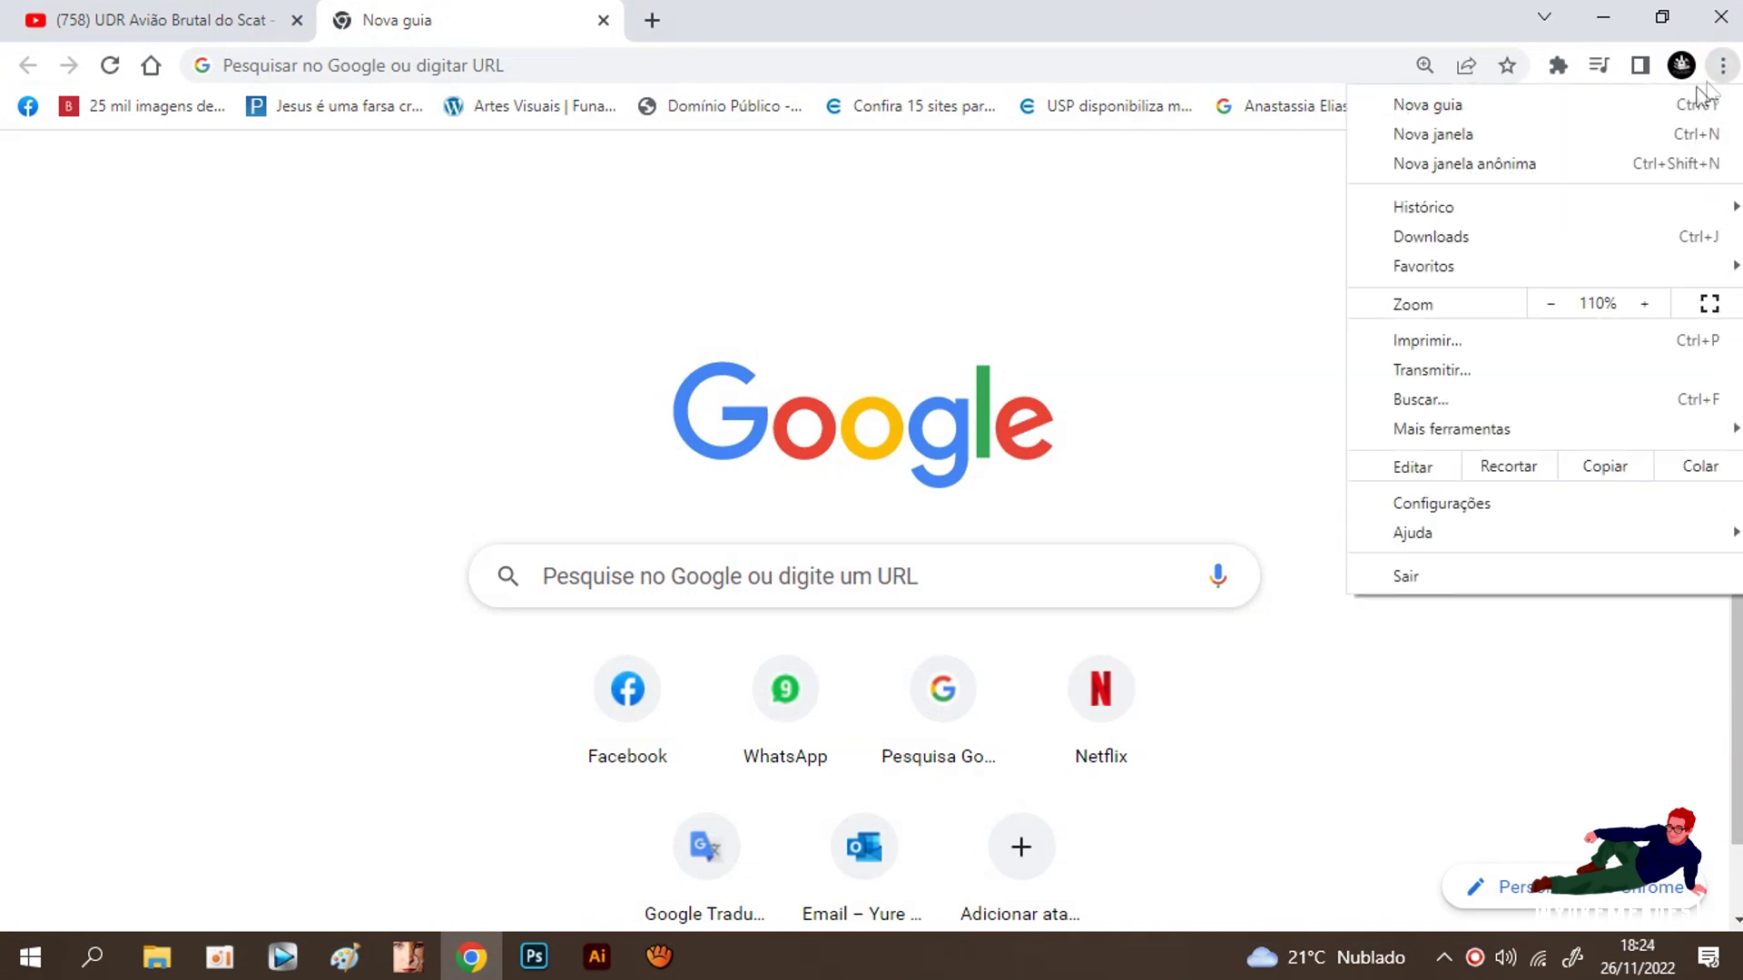
mouse_move(1475, 276)
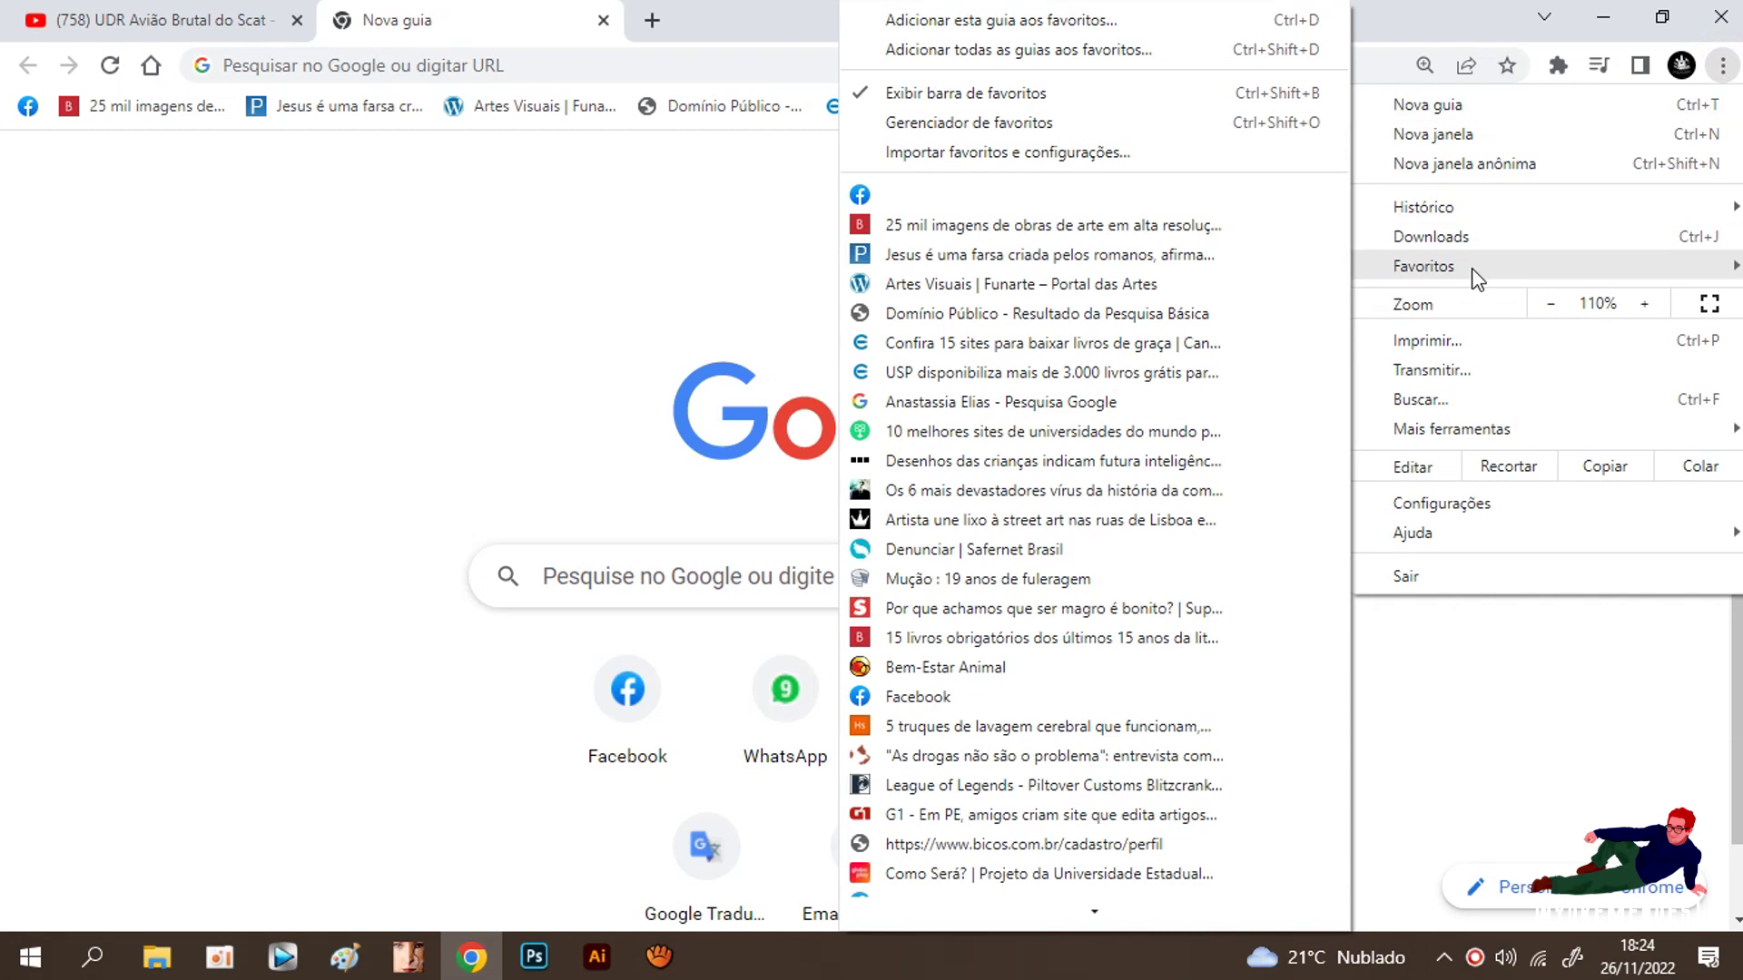
left_click(1089, 134)
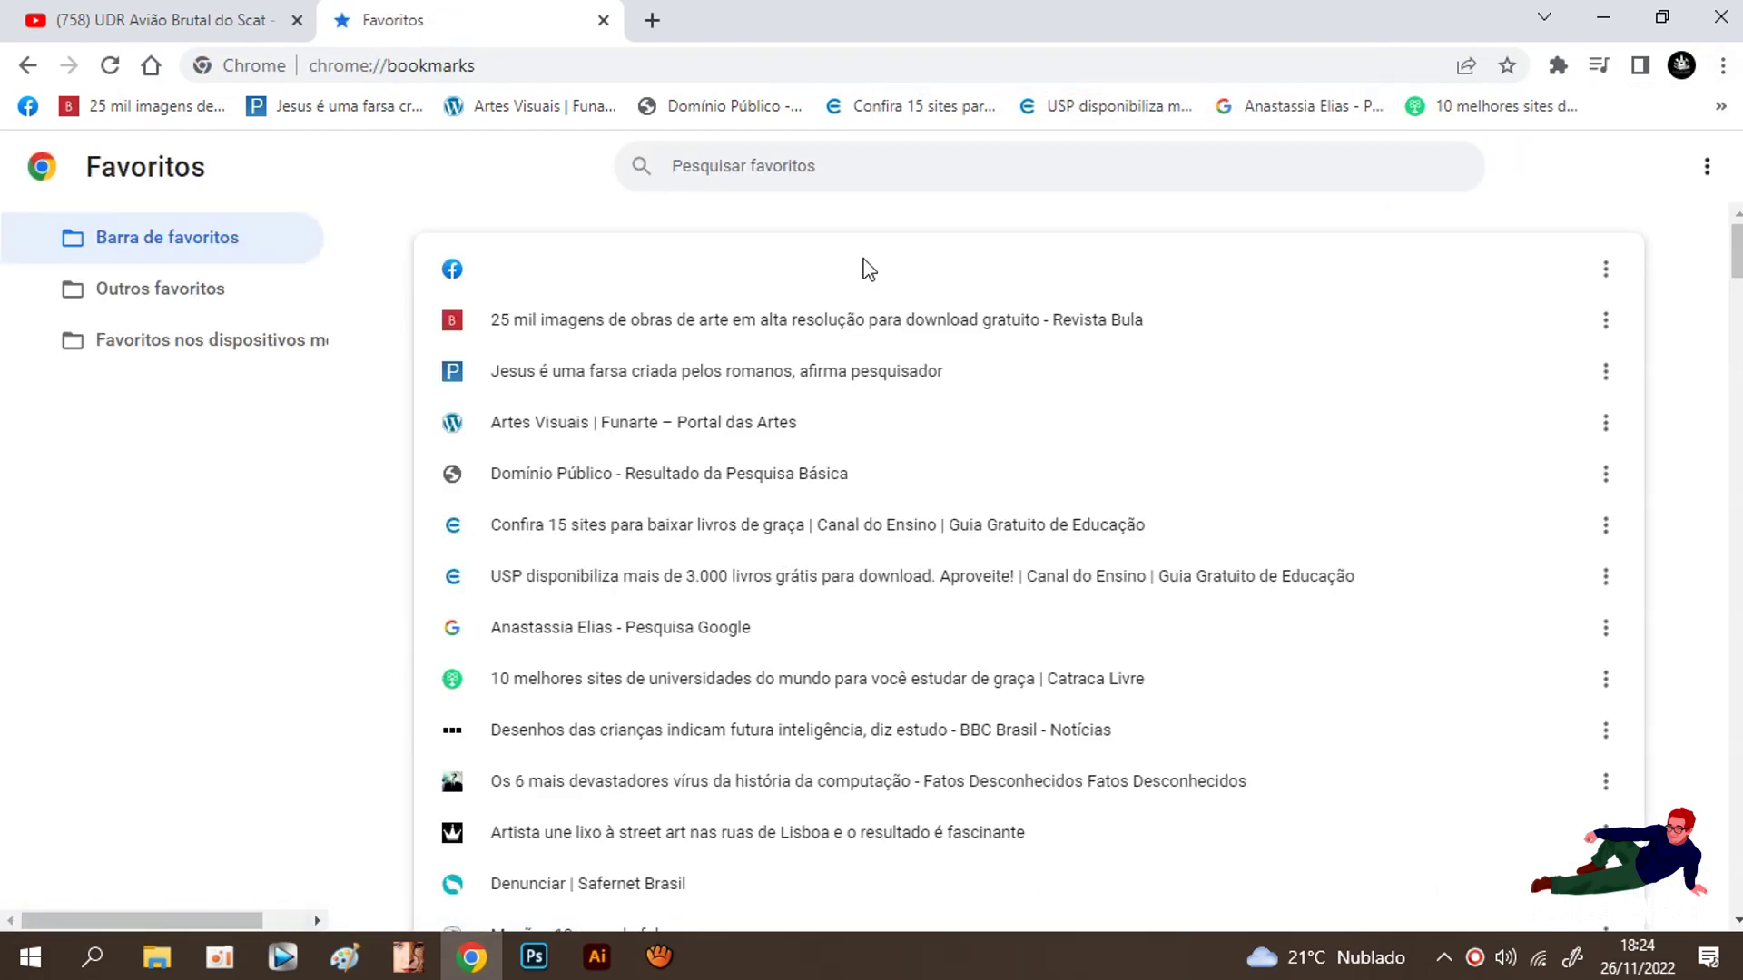
left_click(1706, 167)
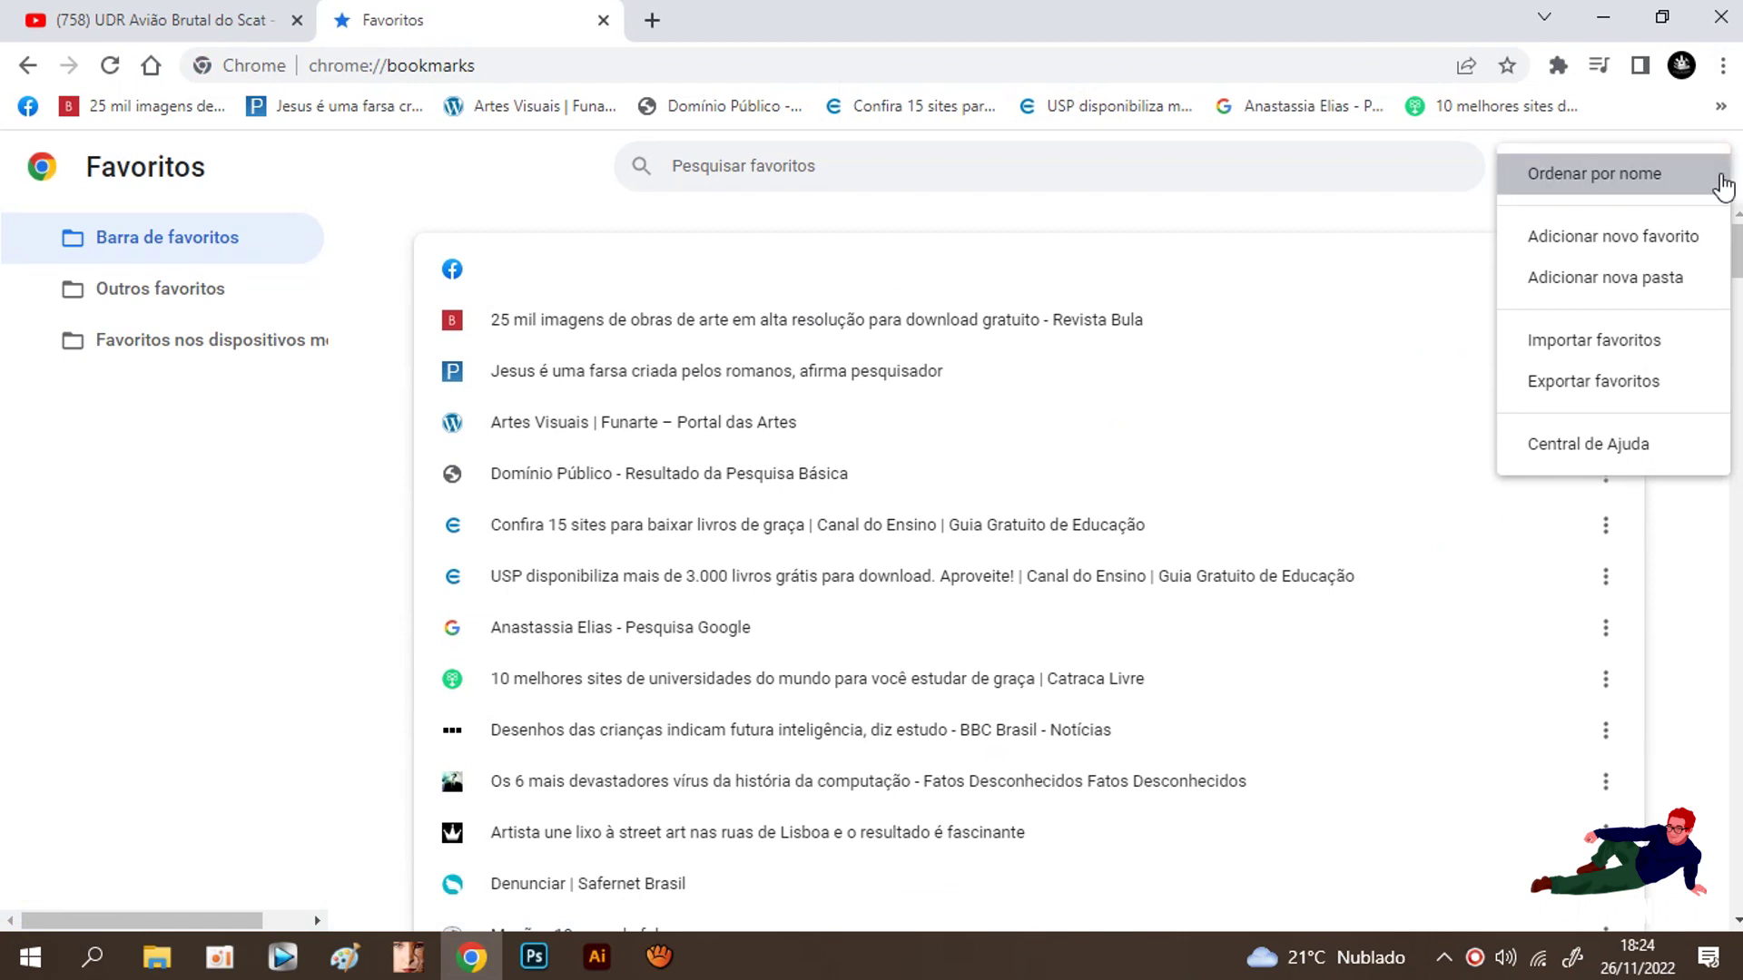
left_click(1657, 386)
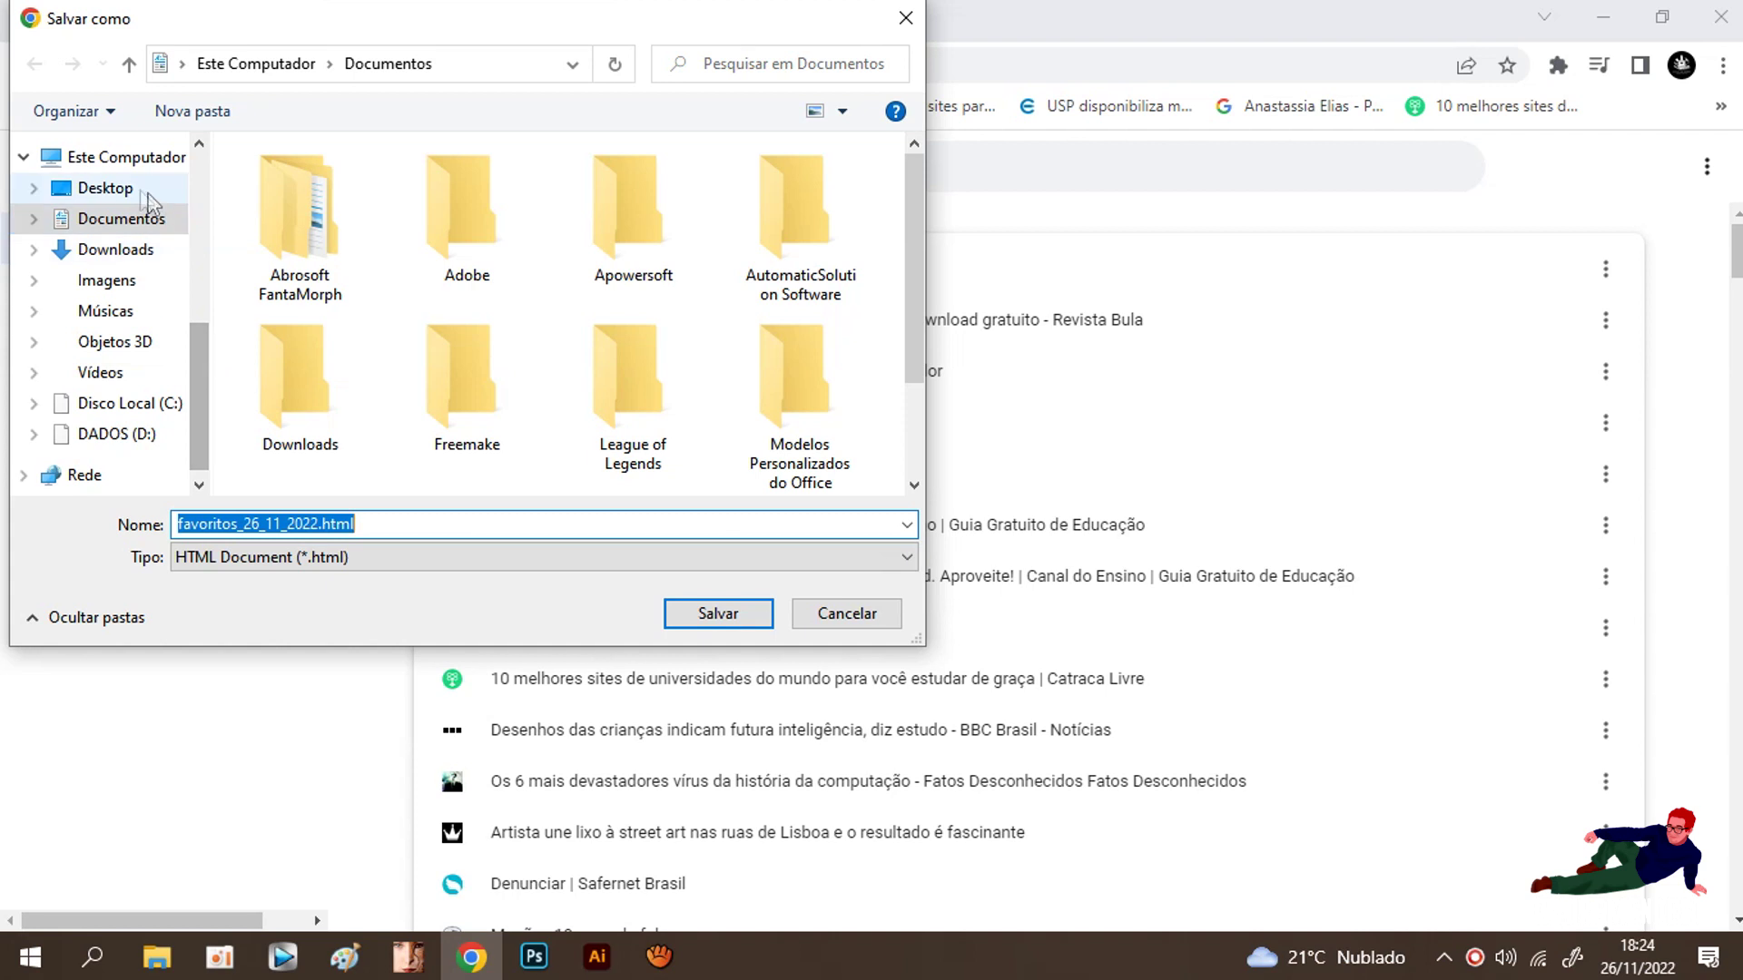
Save favoritos_26_11_2022.html to the Desktop and minimize Chrome
left_click(118, 189)
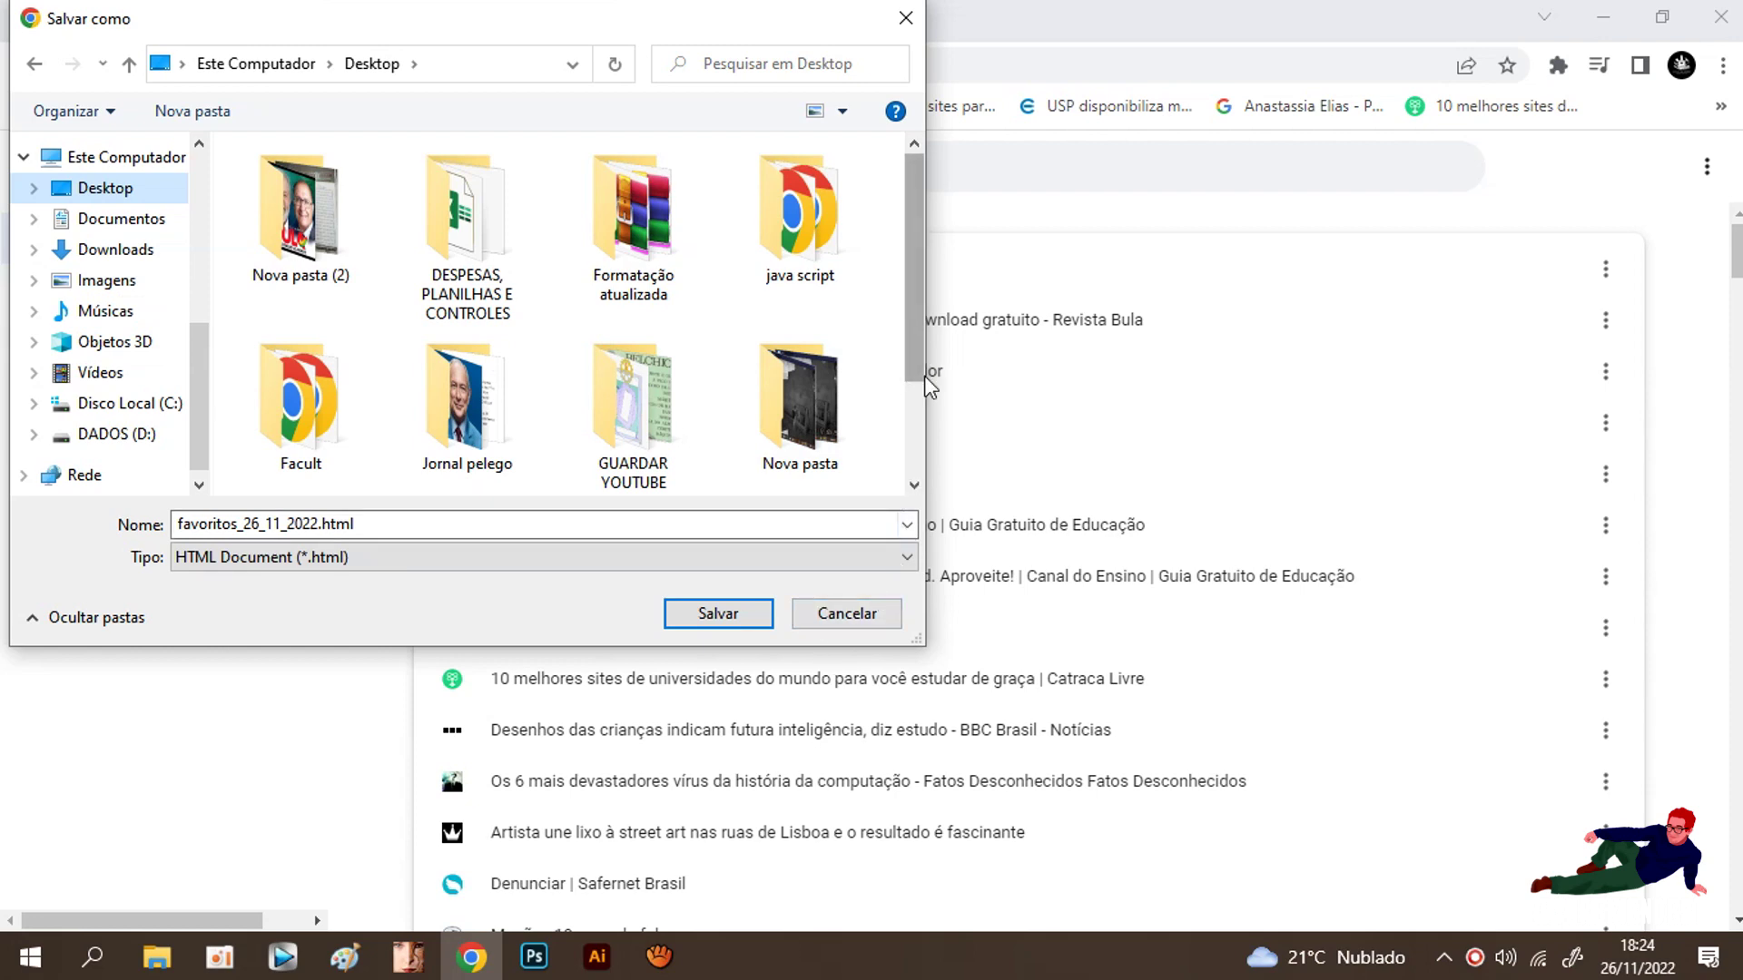
scroll(917, 363, "down", 2)
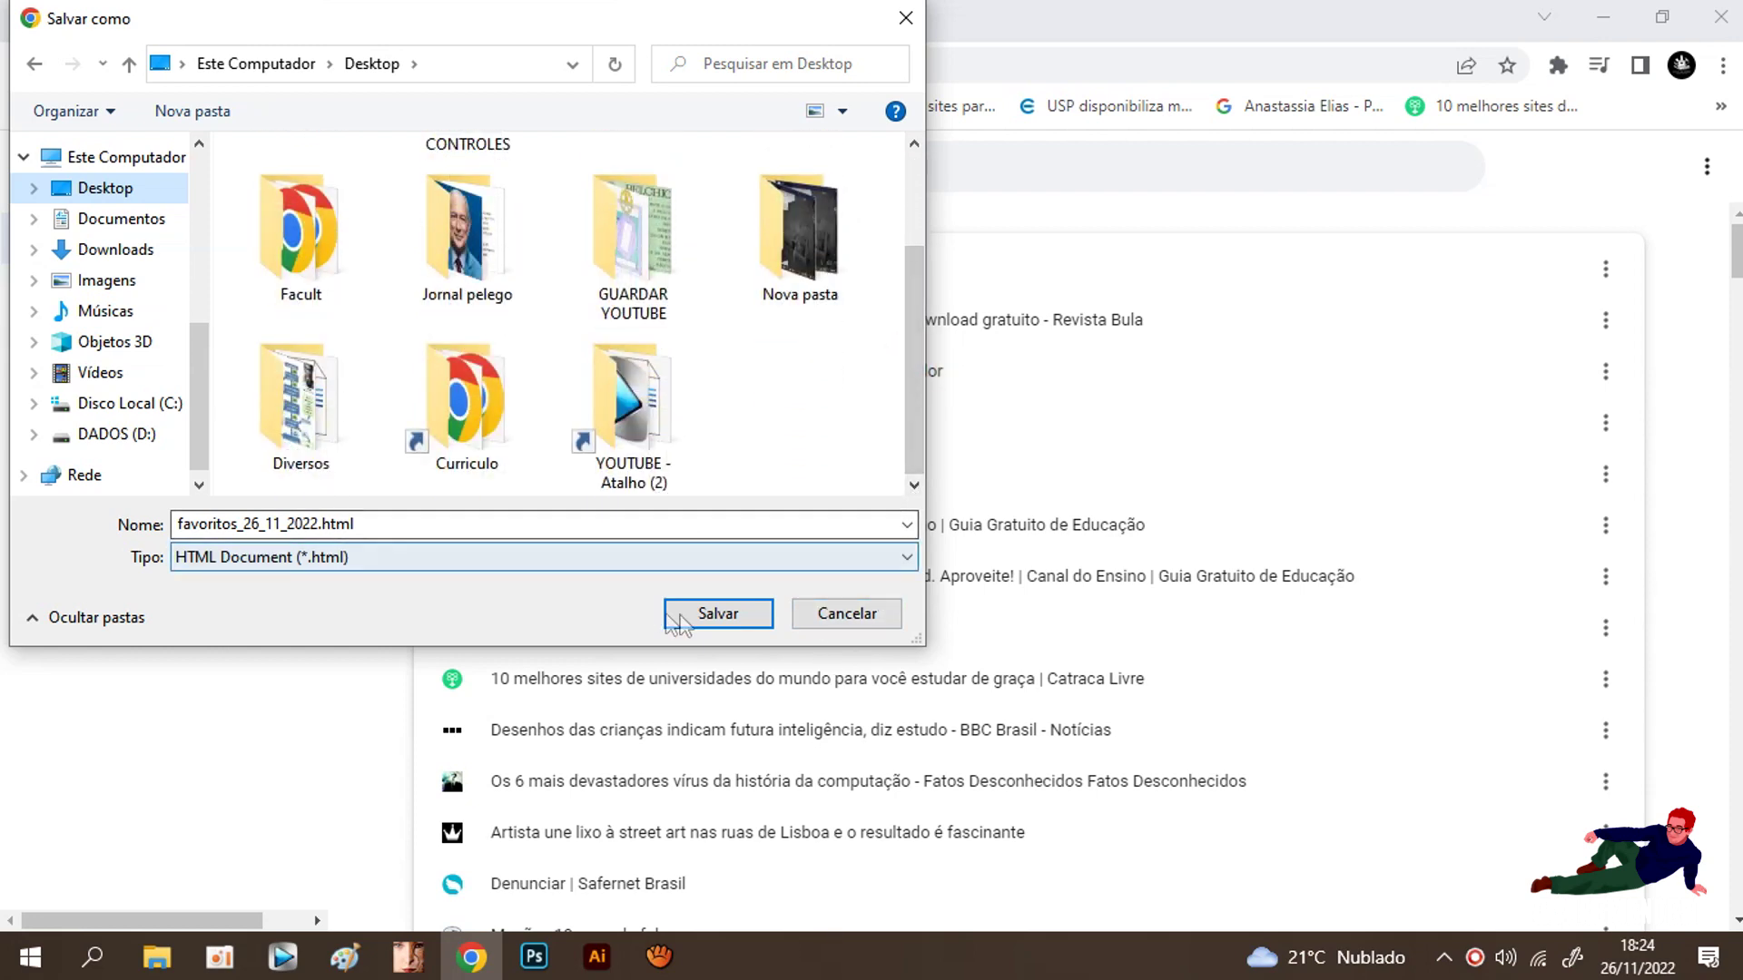
left_click(717, 613)
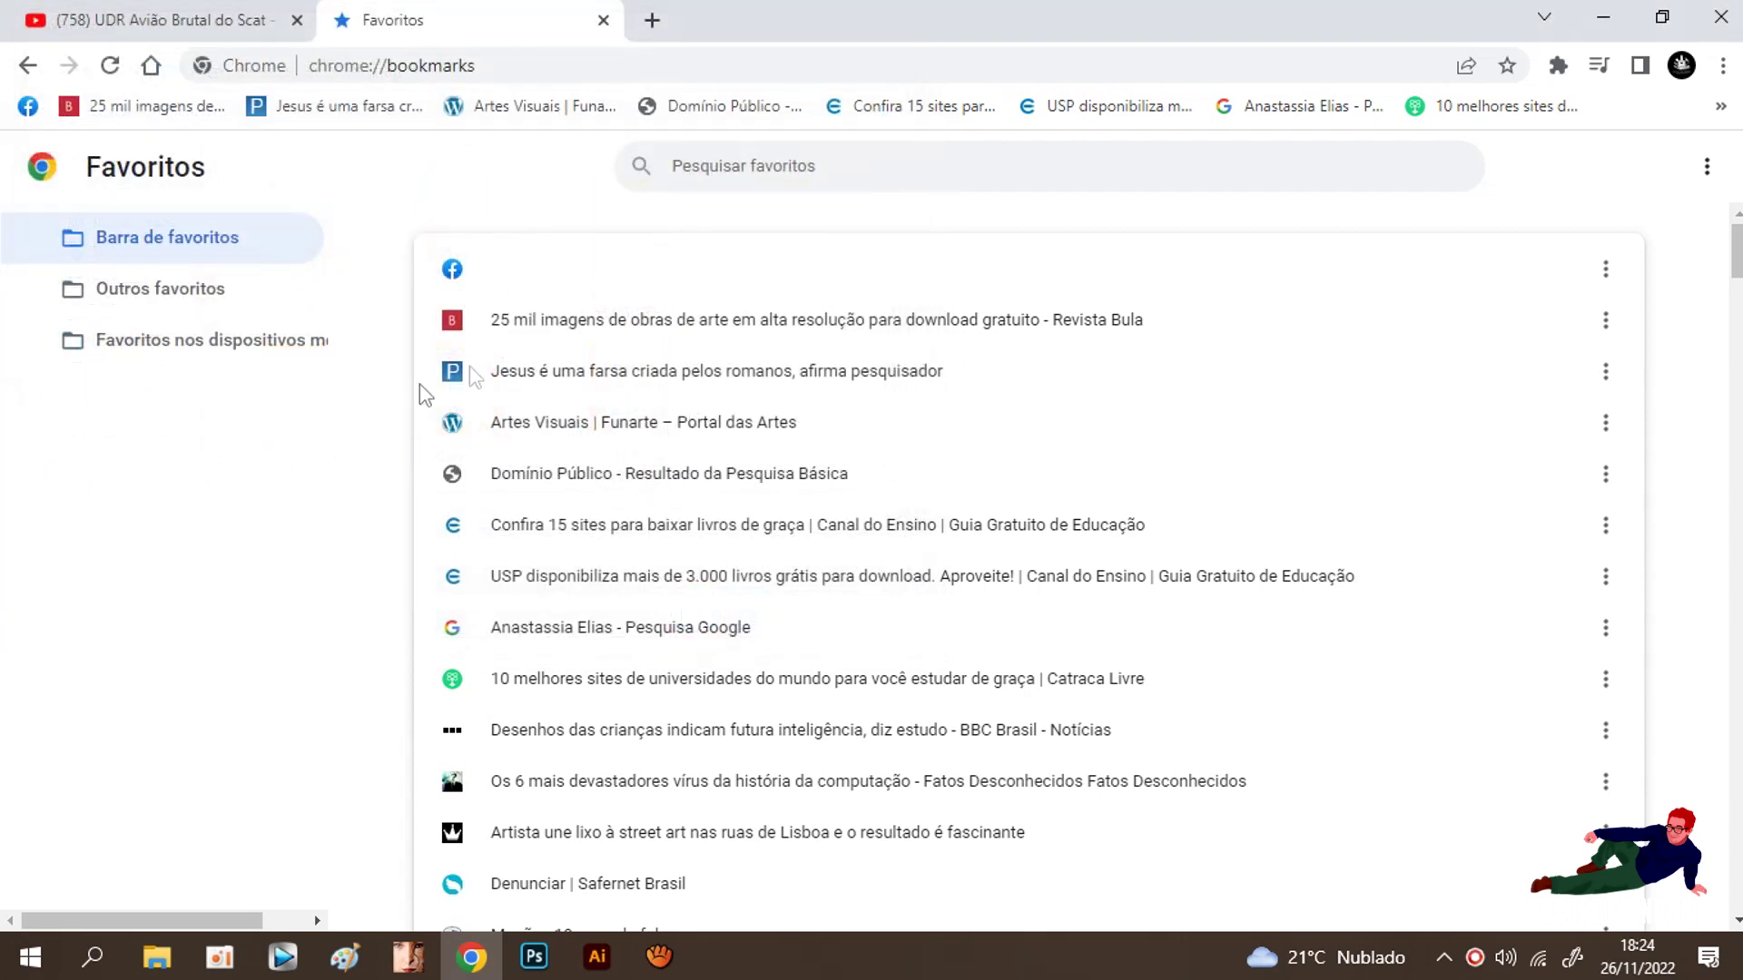
left_click(1603, 16)
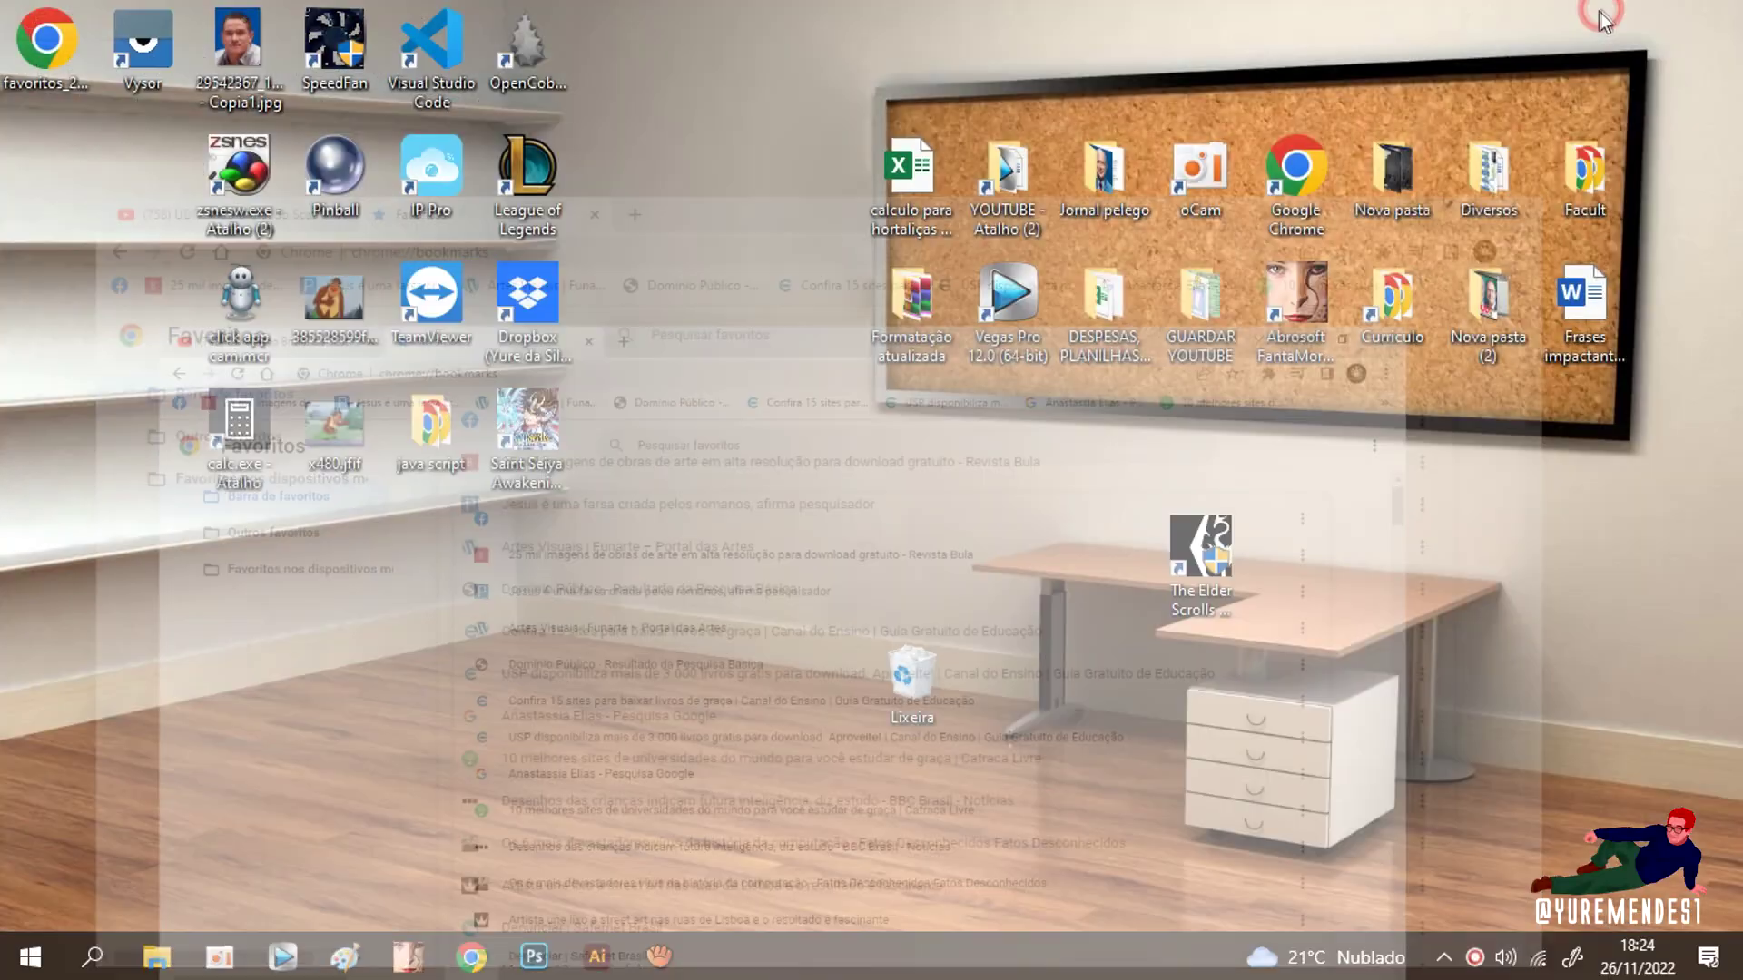
Move the favoritos_26_11_2022.html icon beside Lixeira, then restore Chrome
left_click_drag(50, 46, 726, 653)
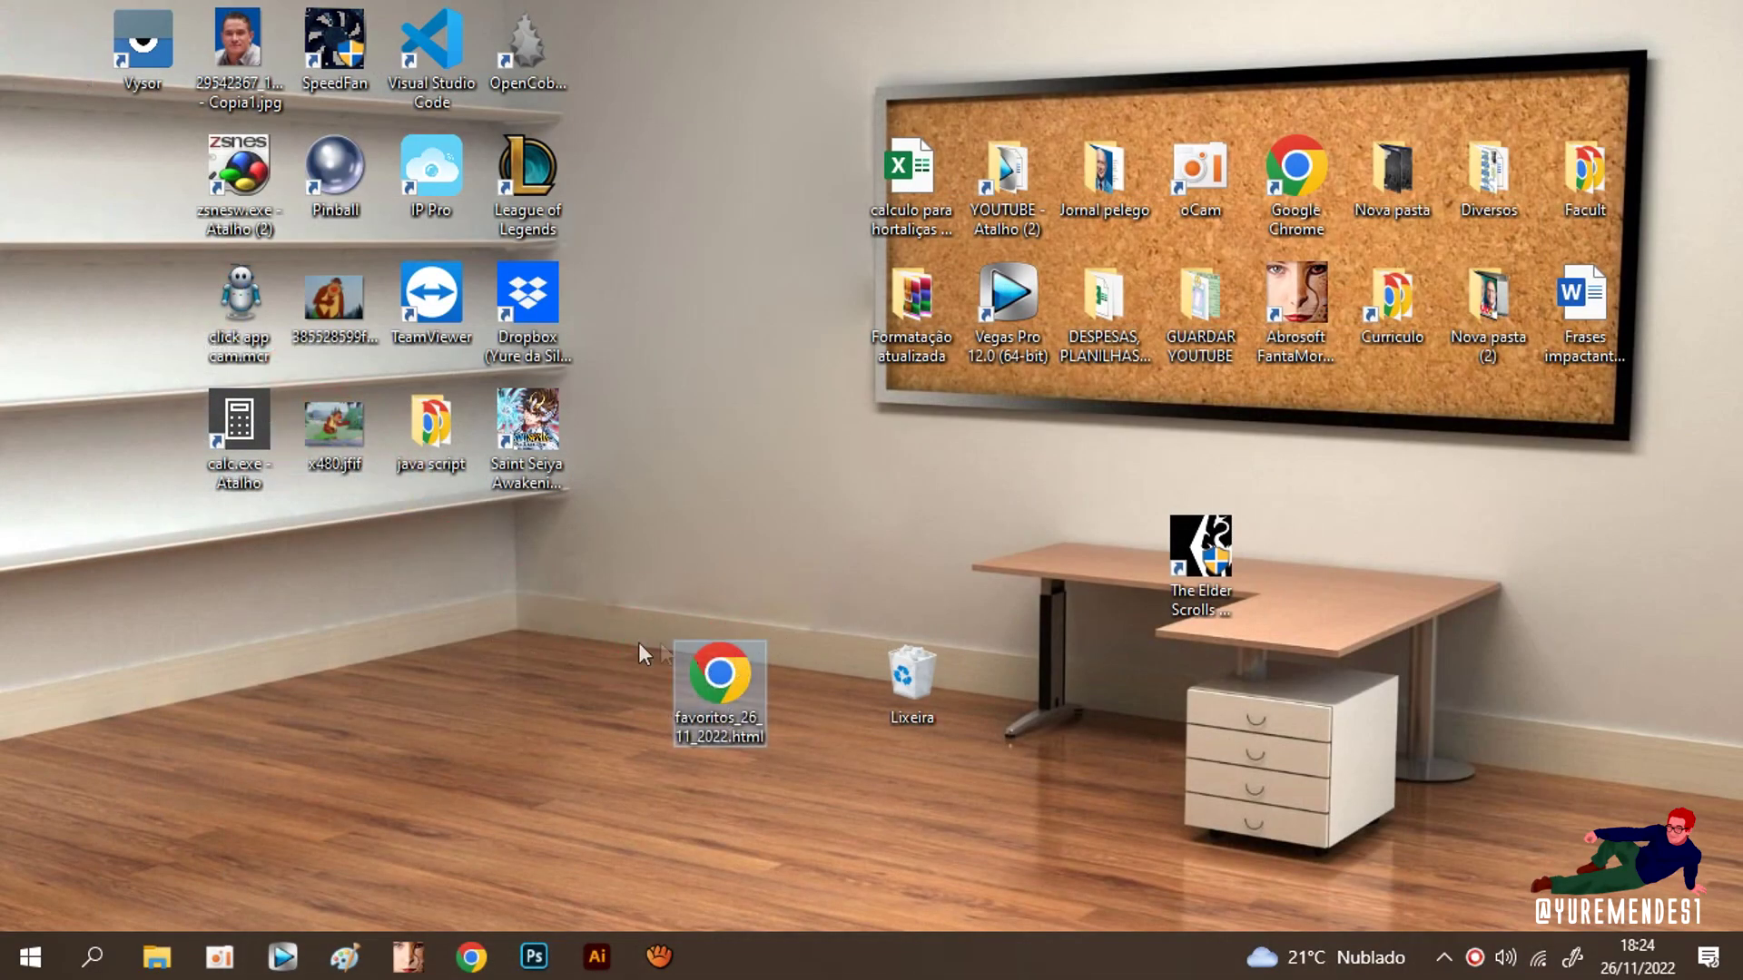
left_click(743, 794)
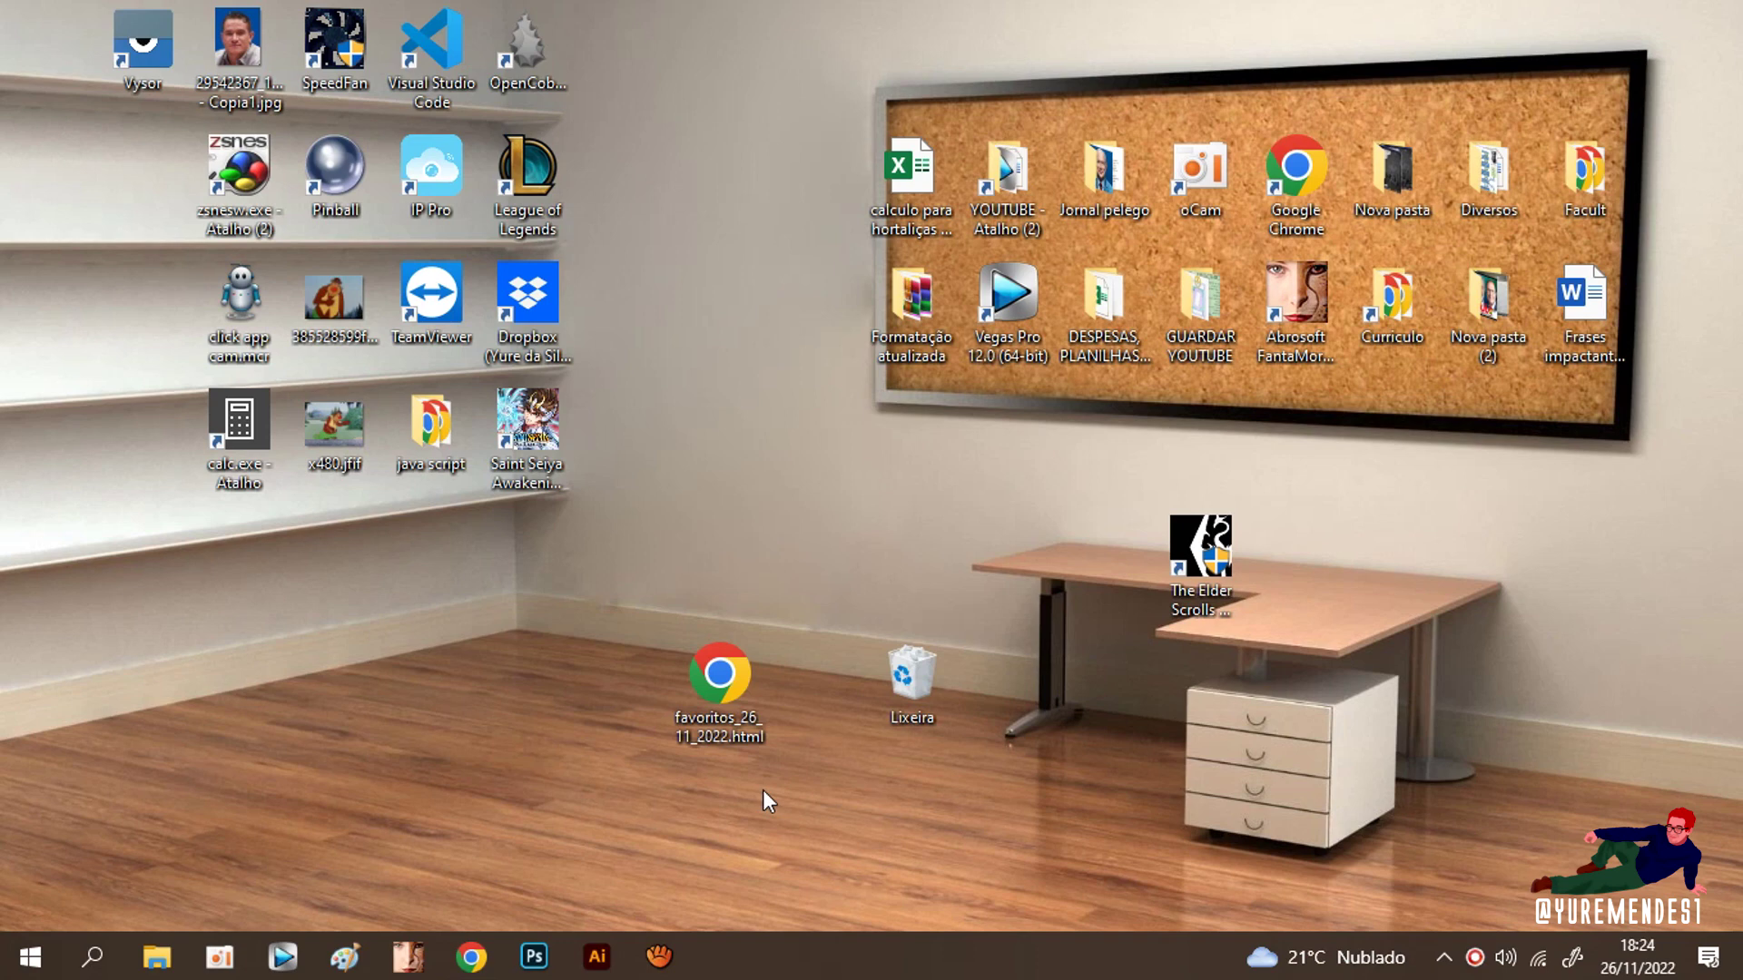
left_click_drag(811, 529, 564, 807)
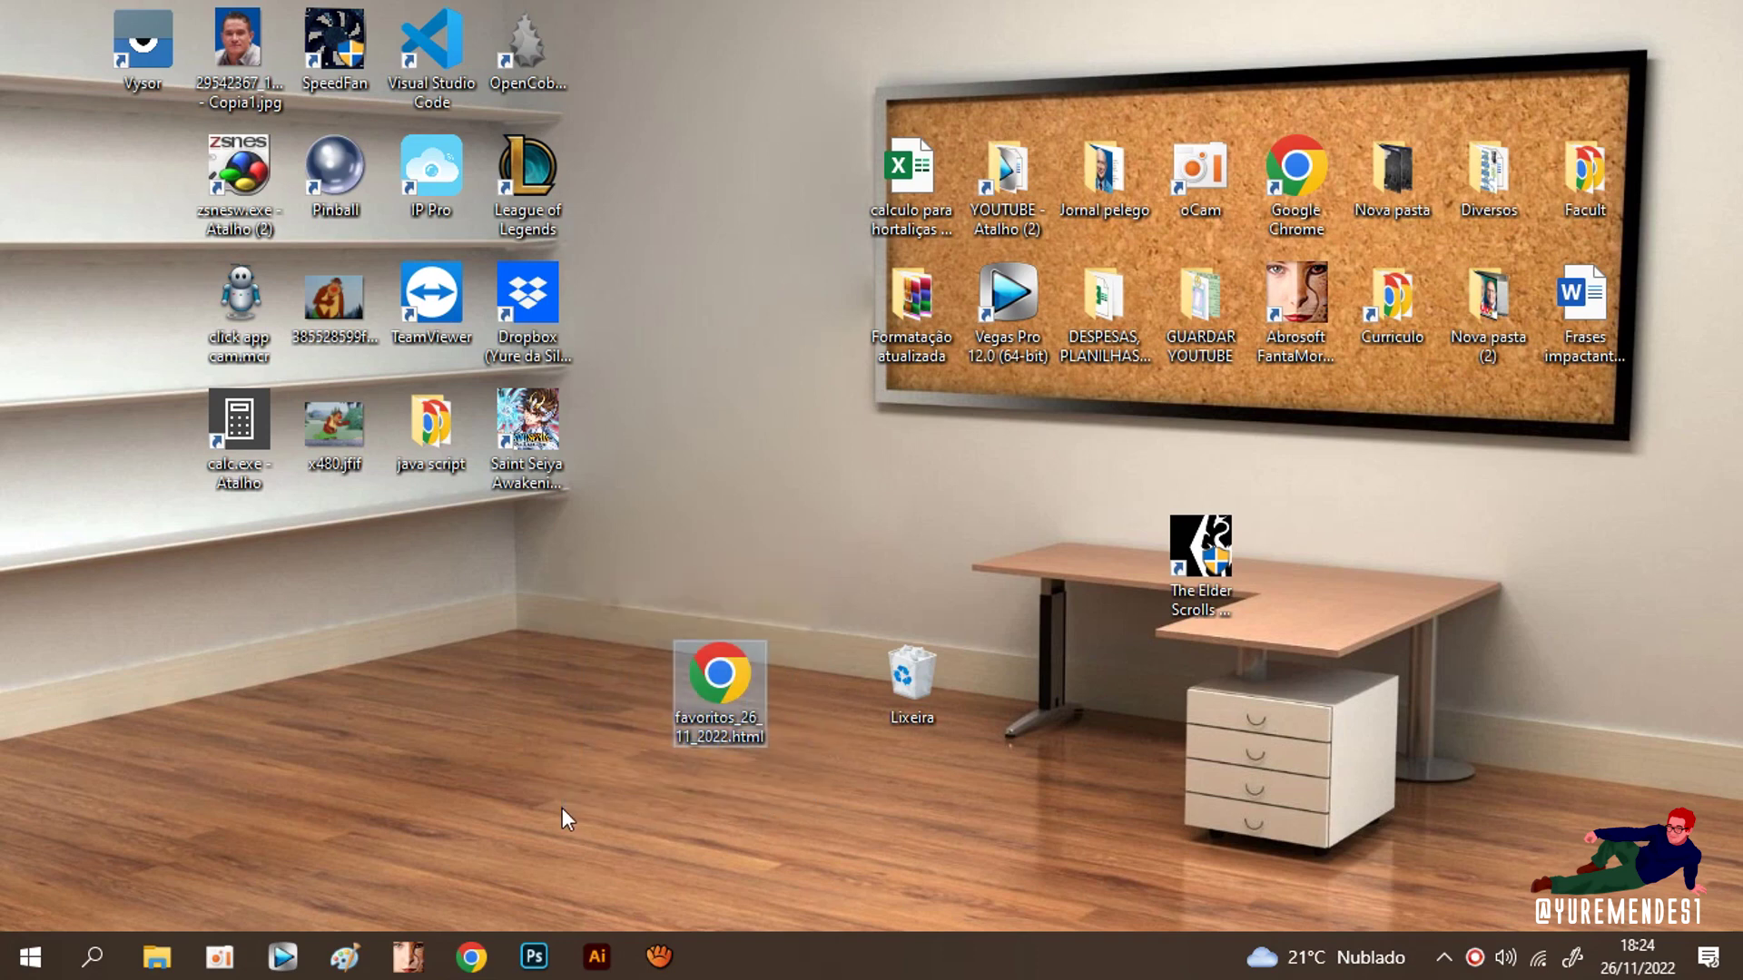
left_click(469, 960)
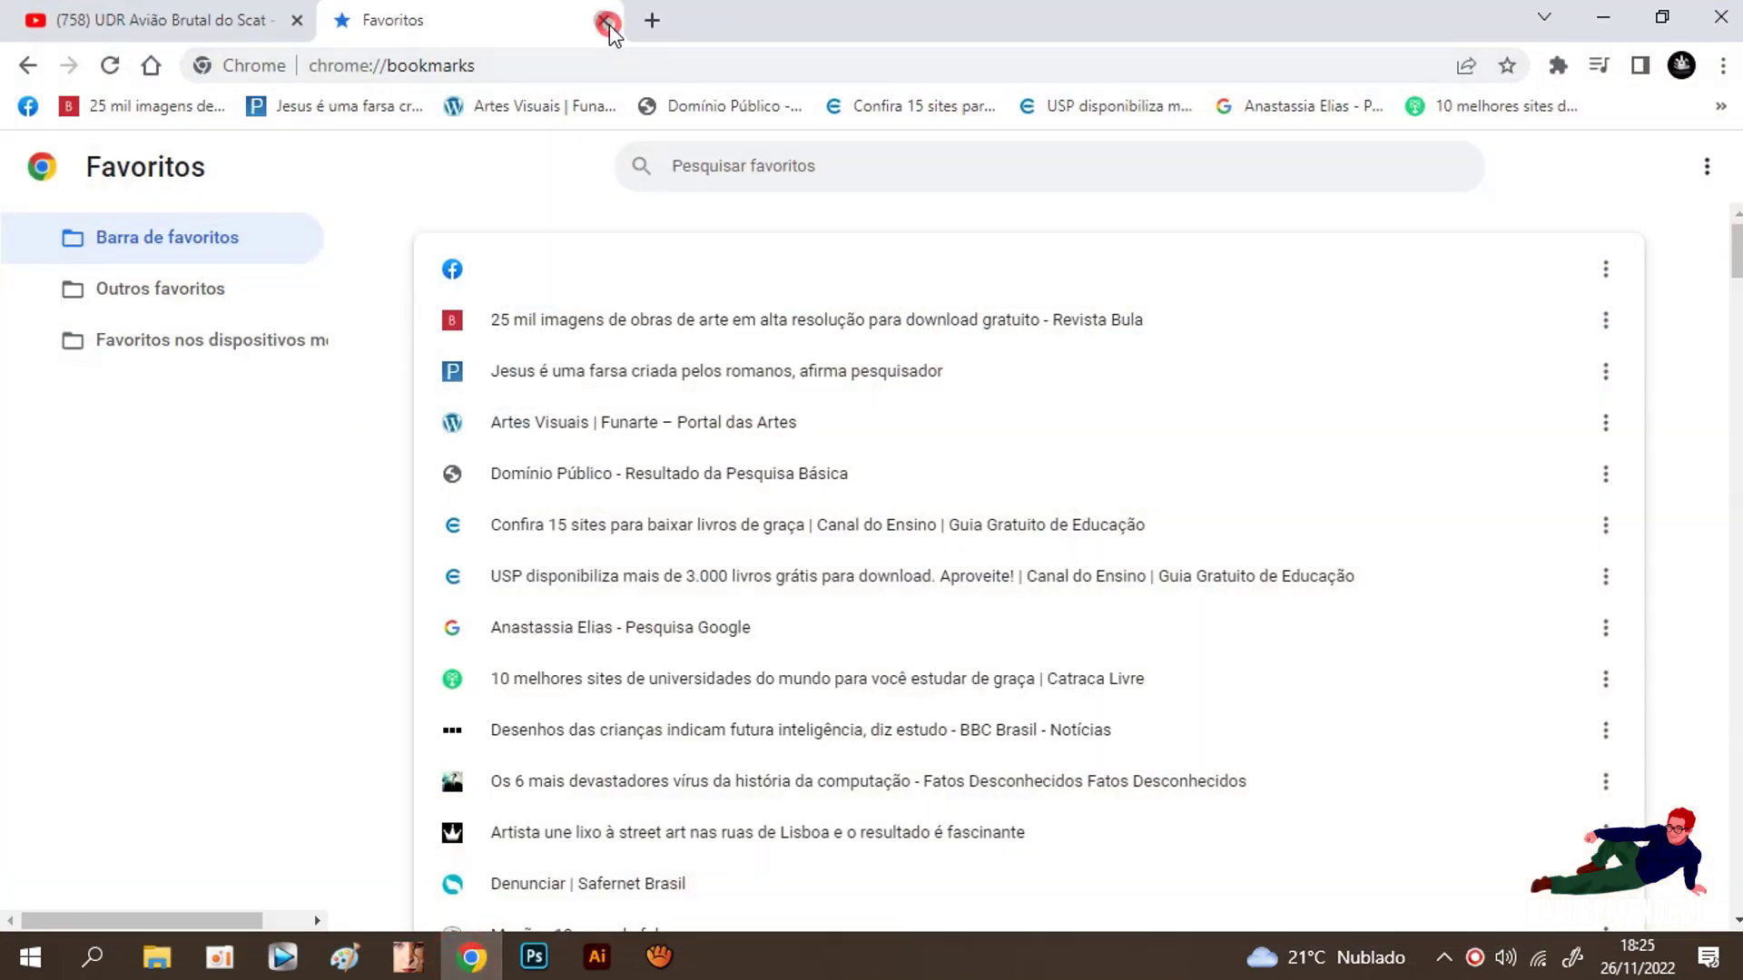
In a fresh tab, reopen Gerenciador de favoritos and choose Importar favoritos
left_click(603, 20)
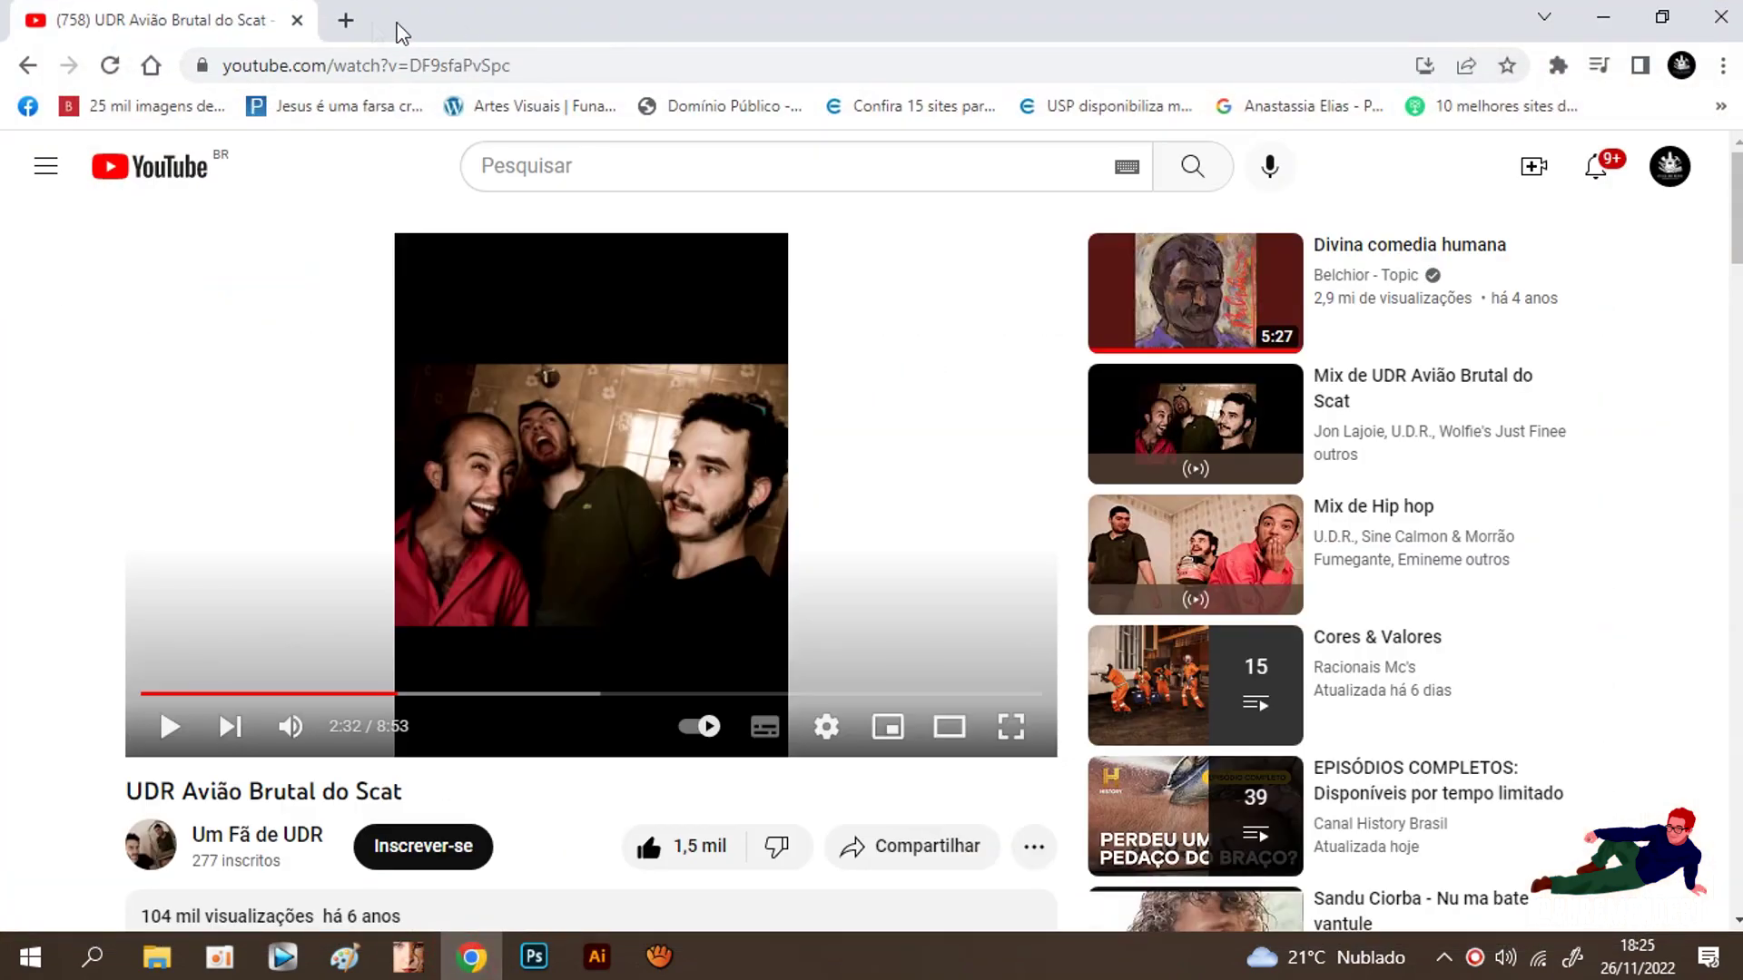
left_click(341, 20)
left_click(1724, 72)
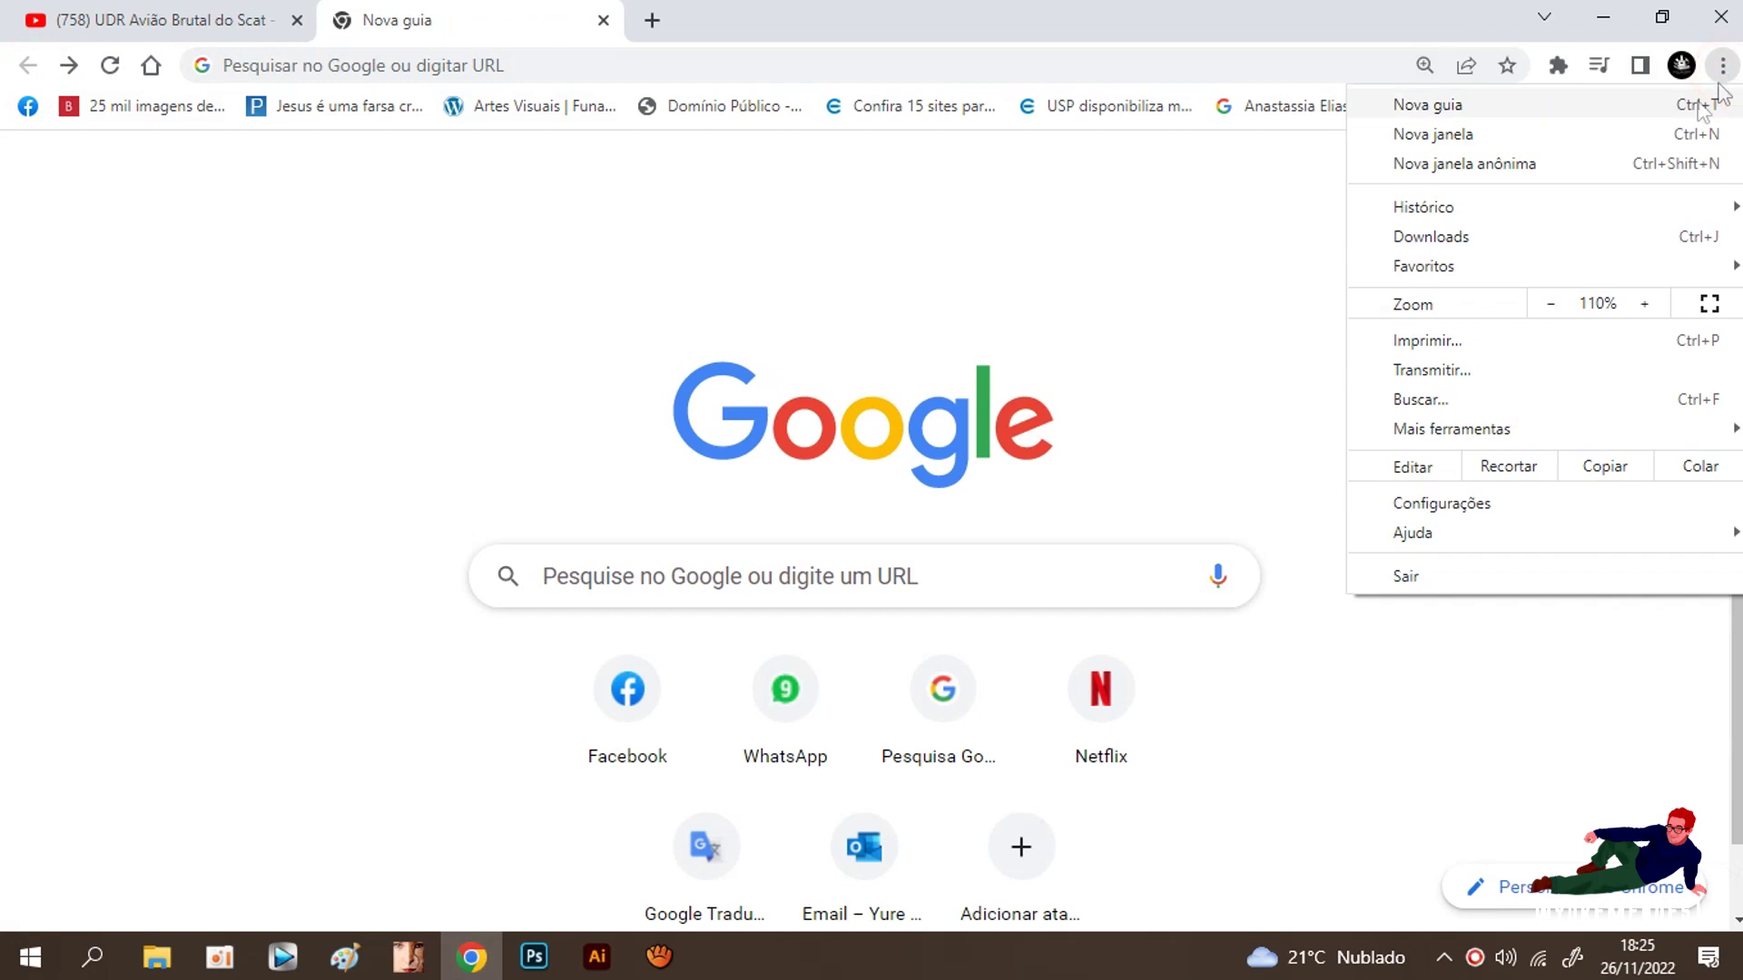
mouse_move(1539, 271)
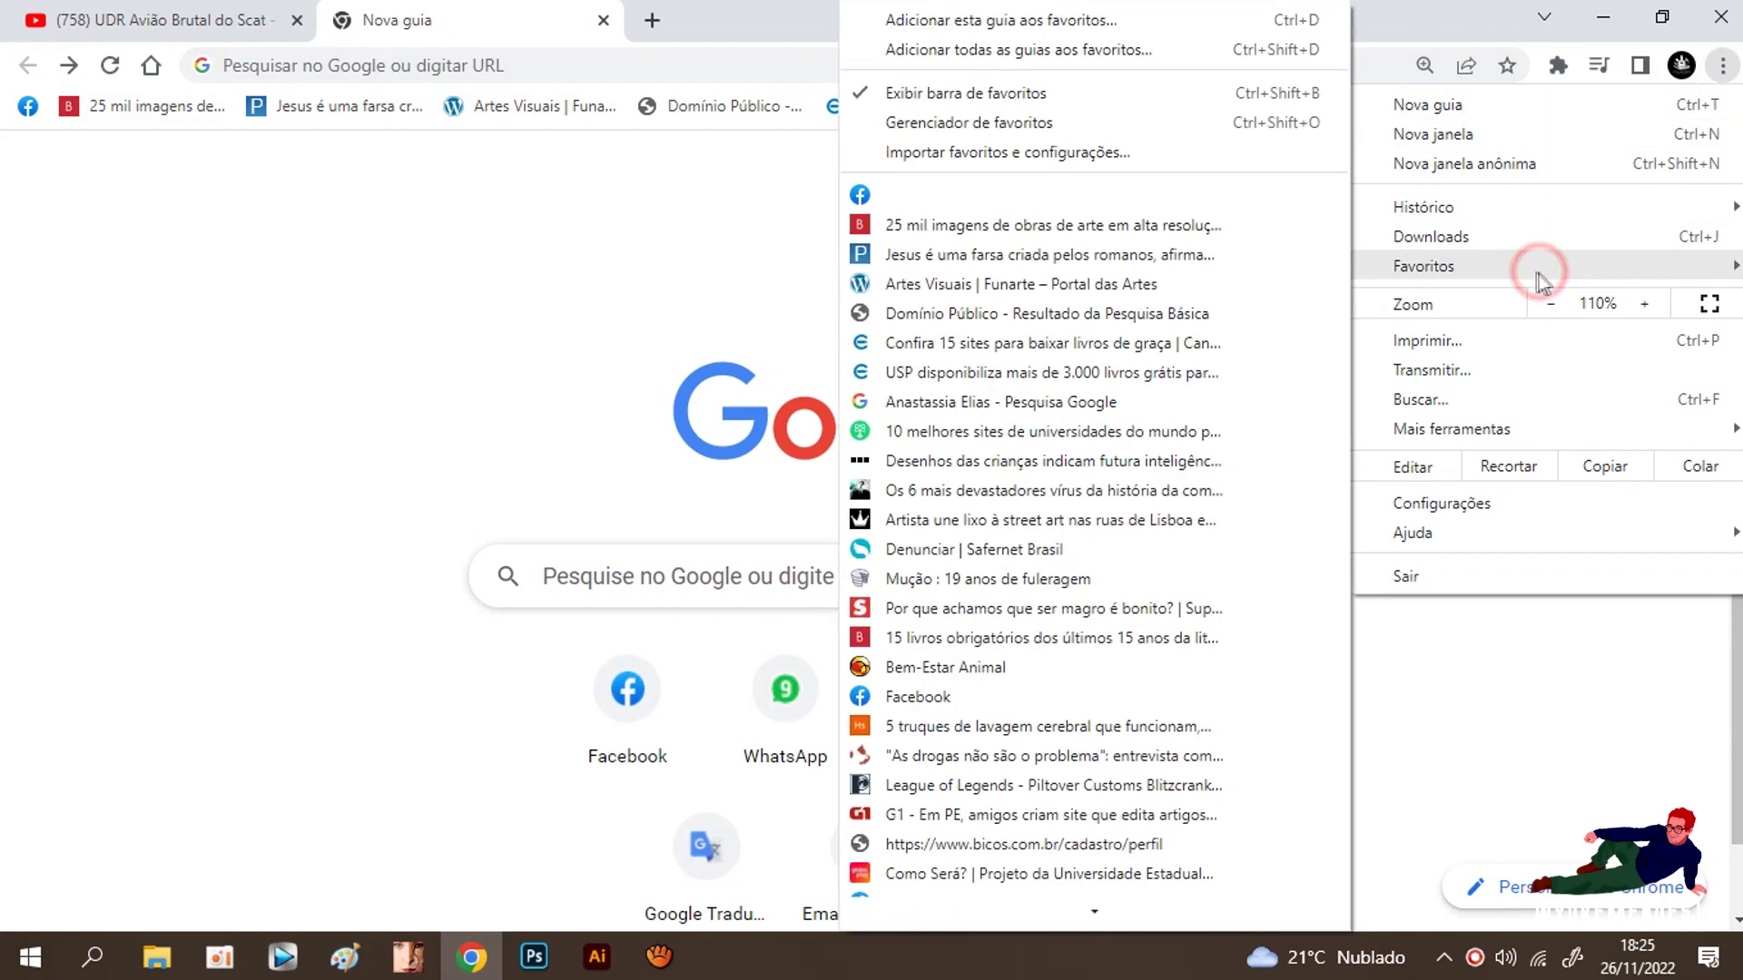
left_click(1035, 123)
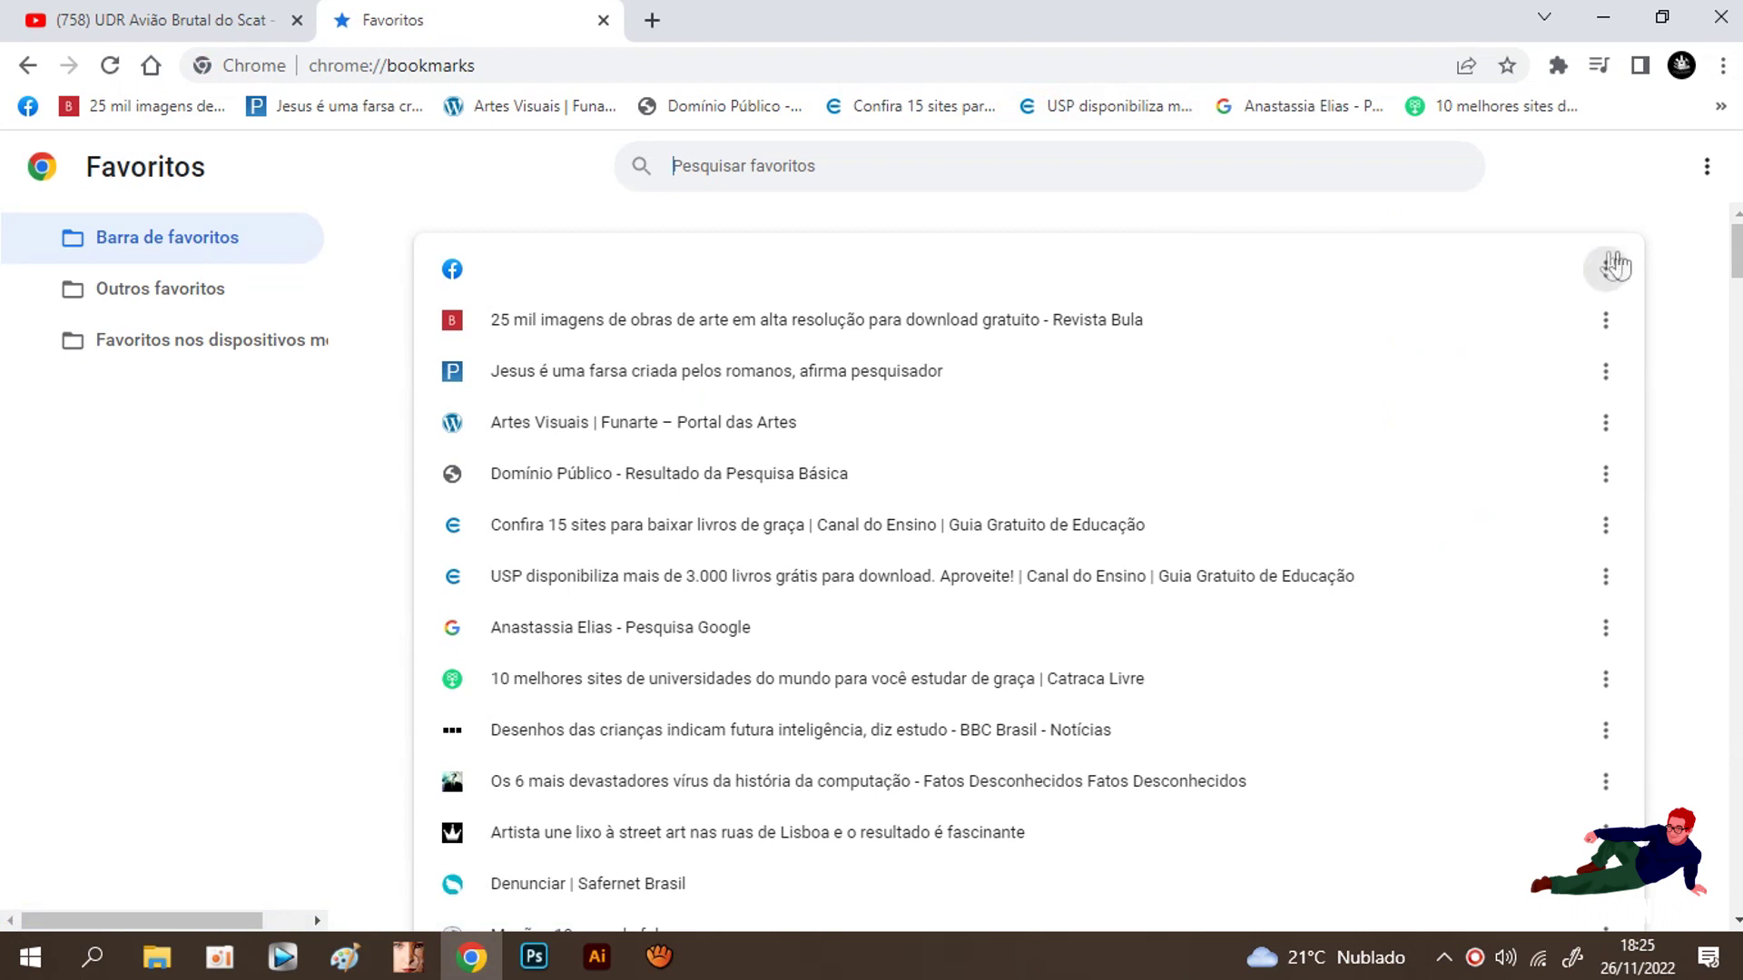
left_click(1707, 167)
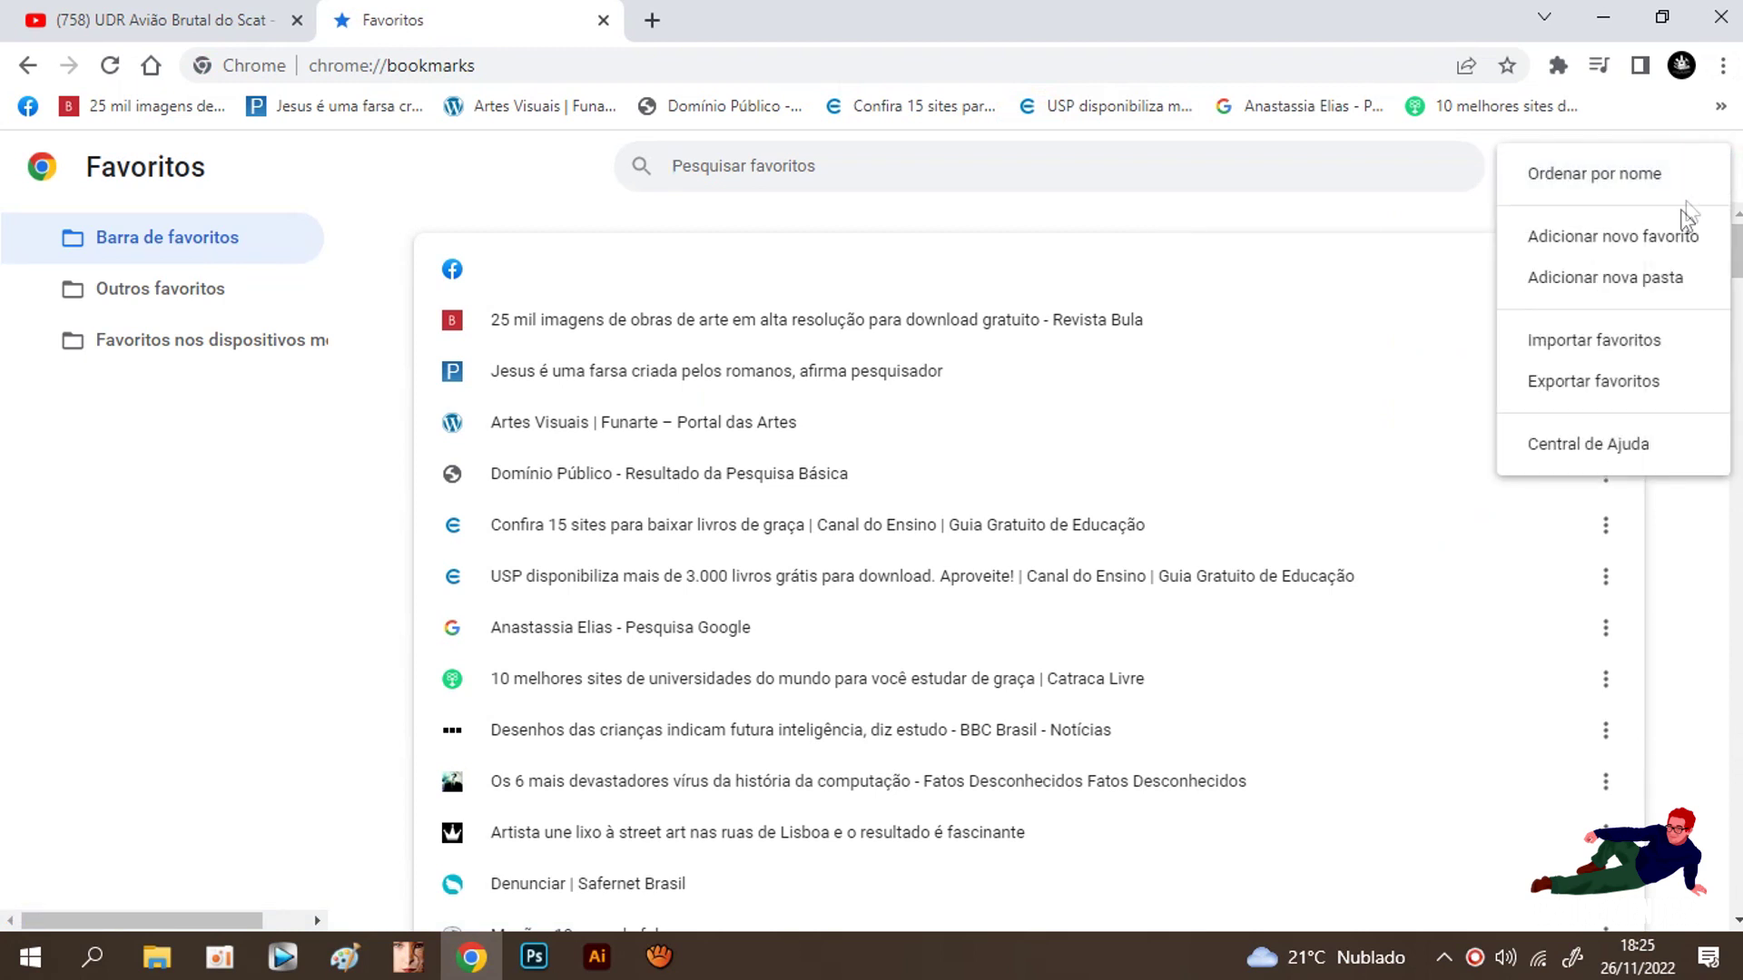
left_click(1613, 345)
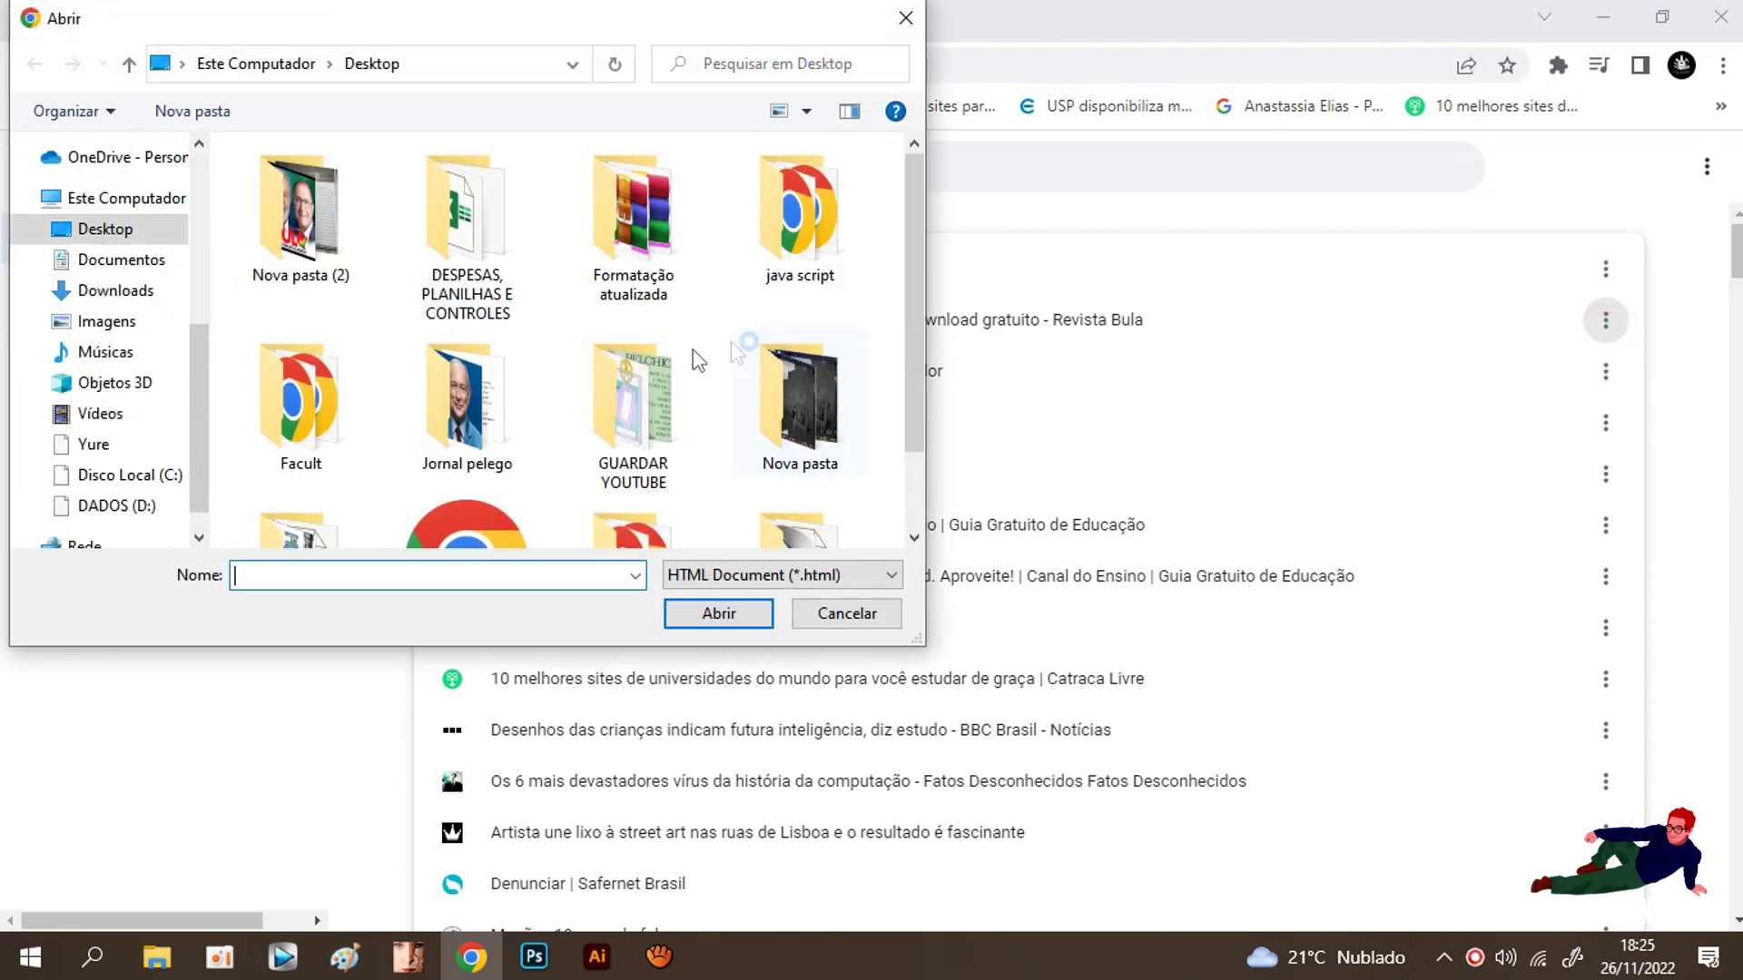
Select favoritos_26_11_2022.html on the Desktop and open it to import the bookmarks
left_click_drag(913, 341, 913, 414)
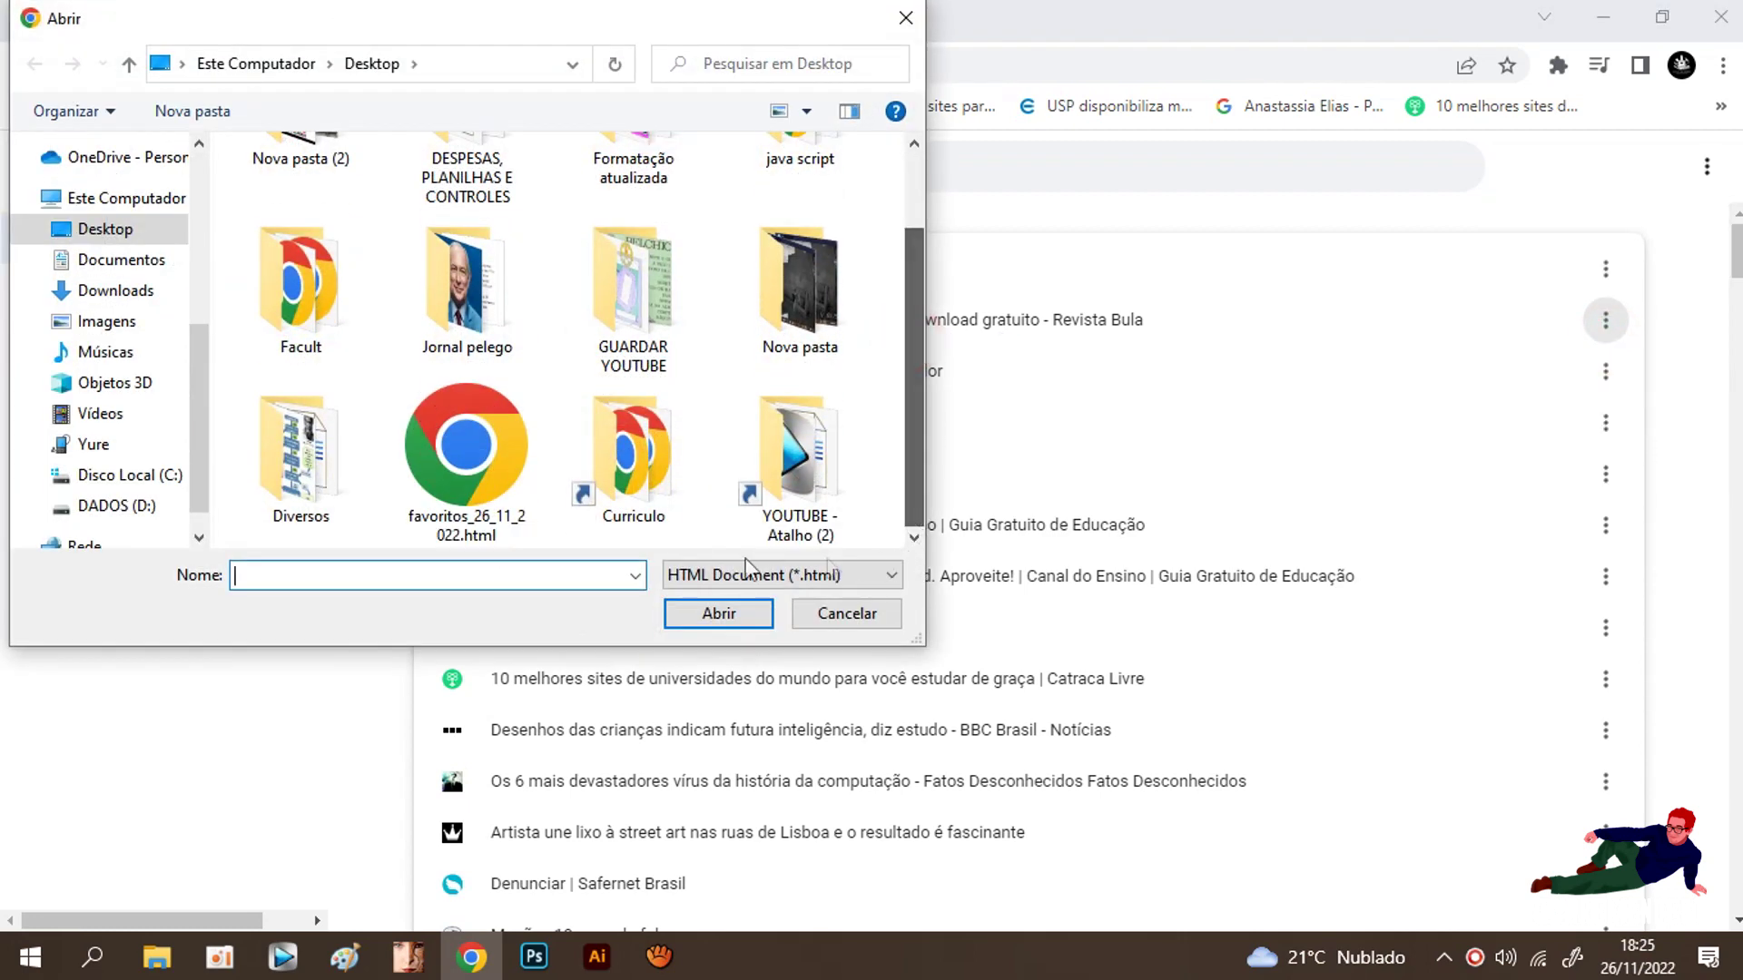
left_click(467, 482)
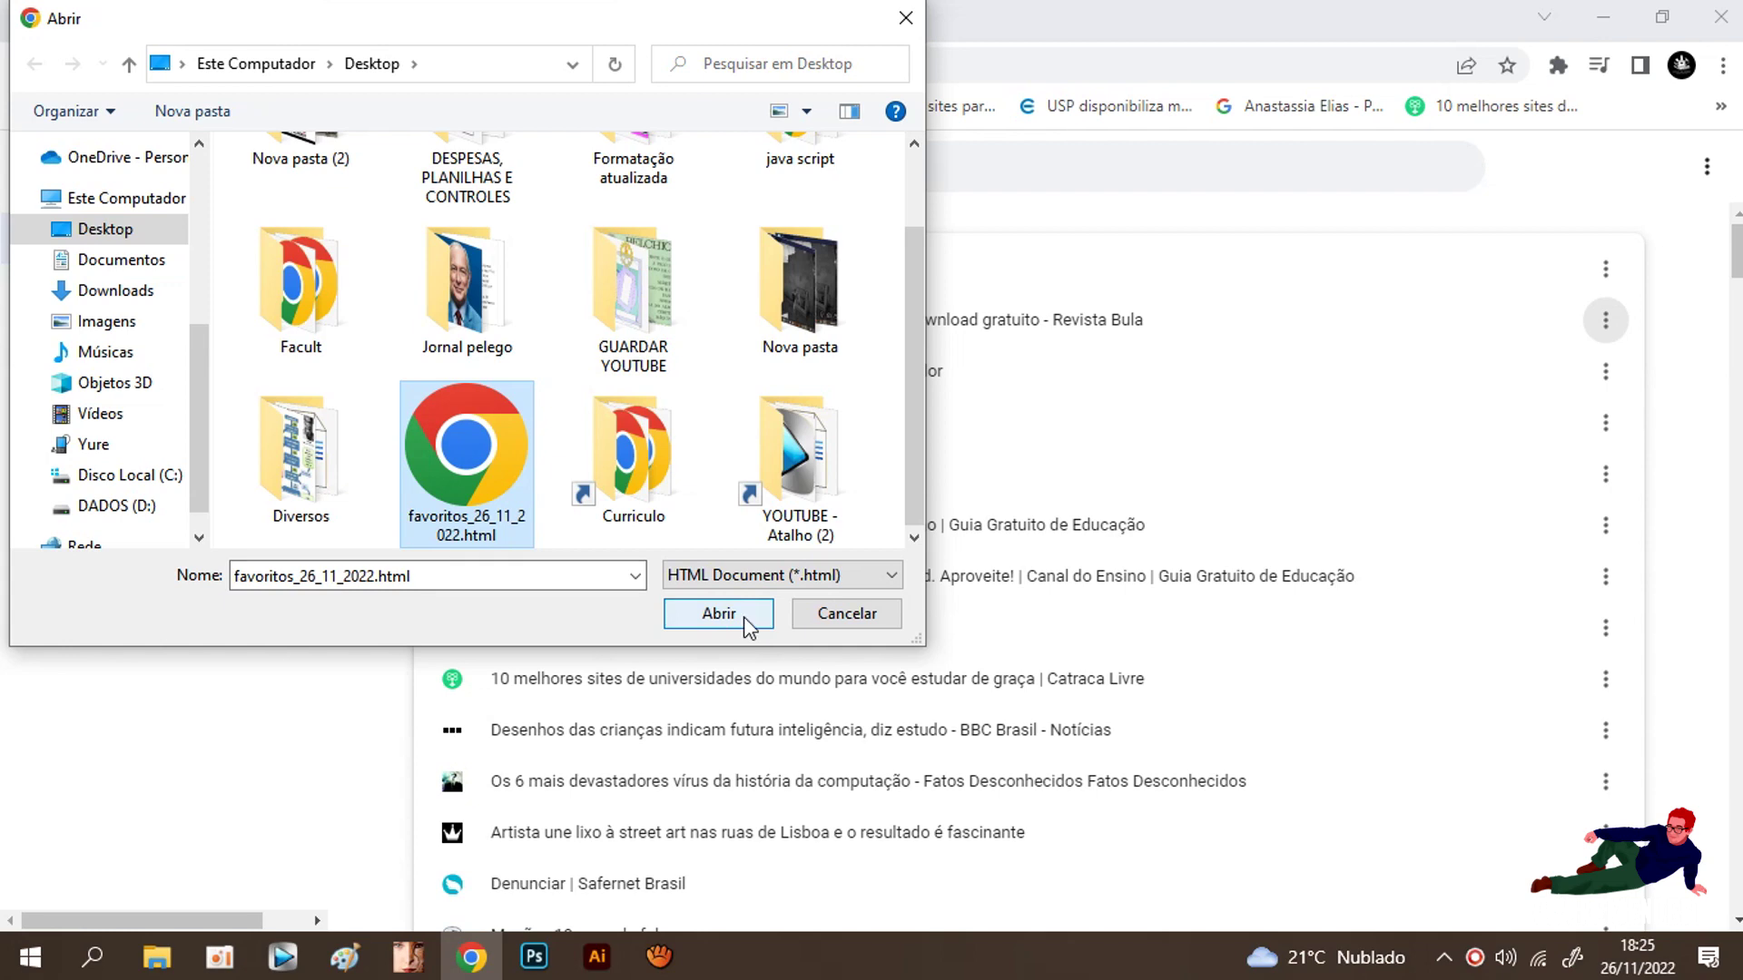
left_click(840, 615)
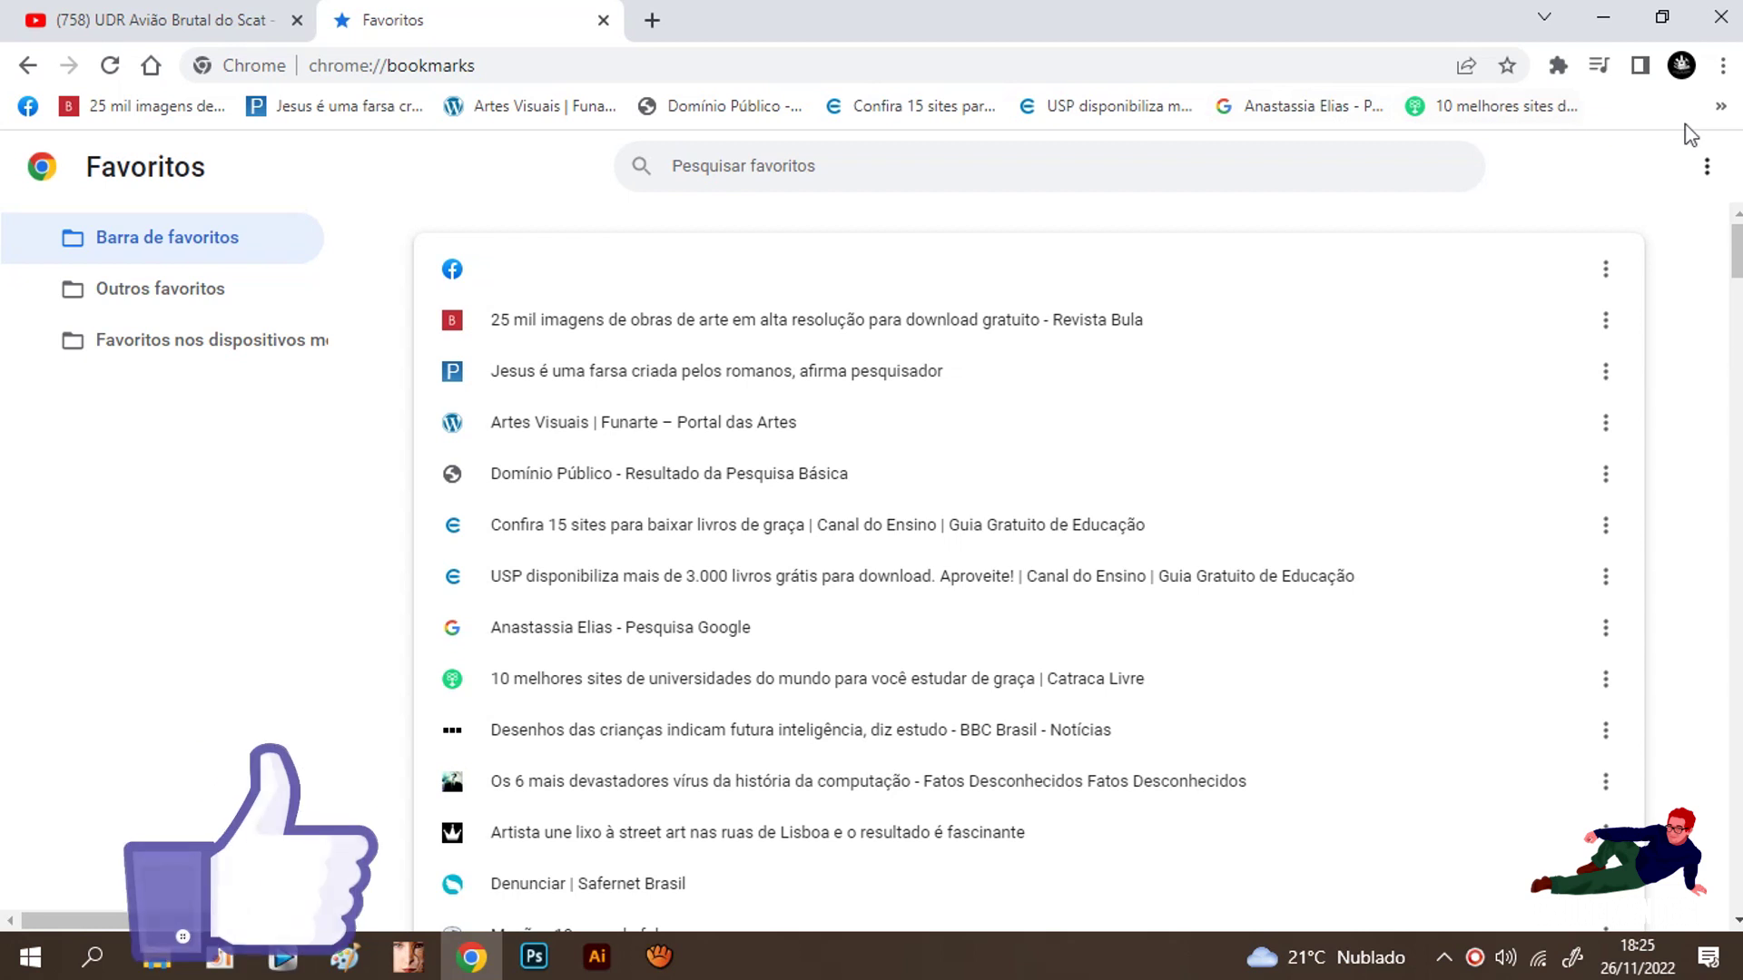
Verify 'Sincronização ativada' in the profile panel, then minimize Chrome
left_click(1683, 73)
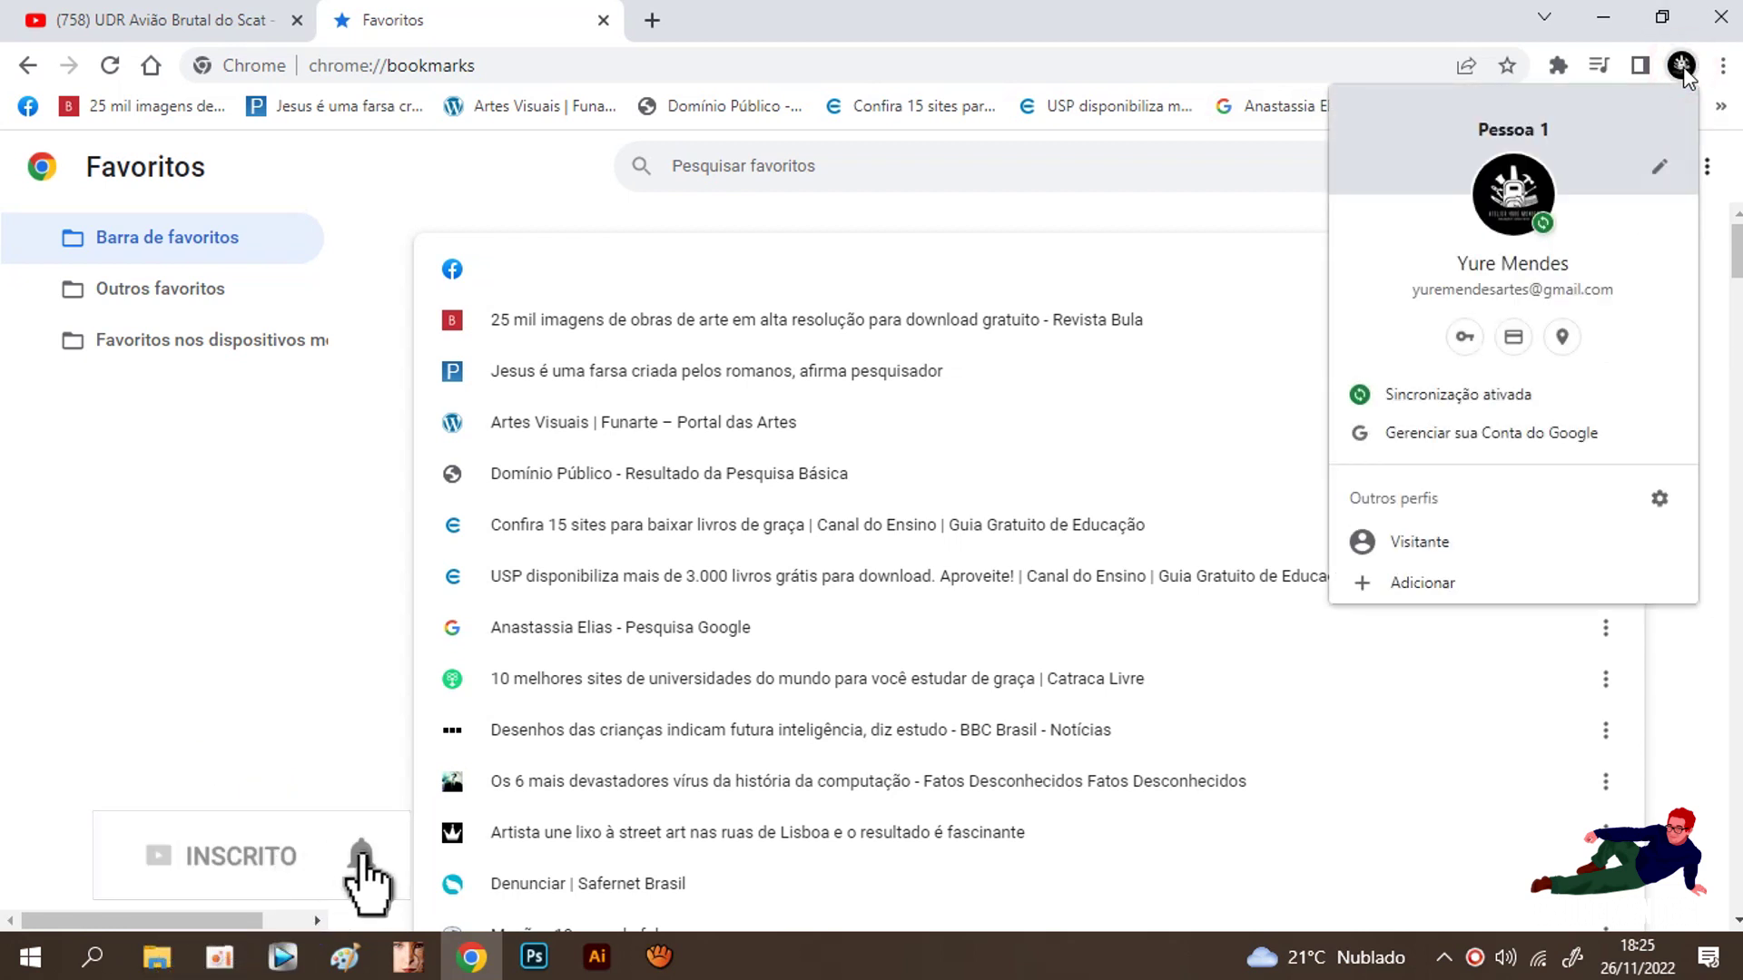
left_click(1684, 73)
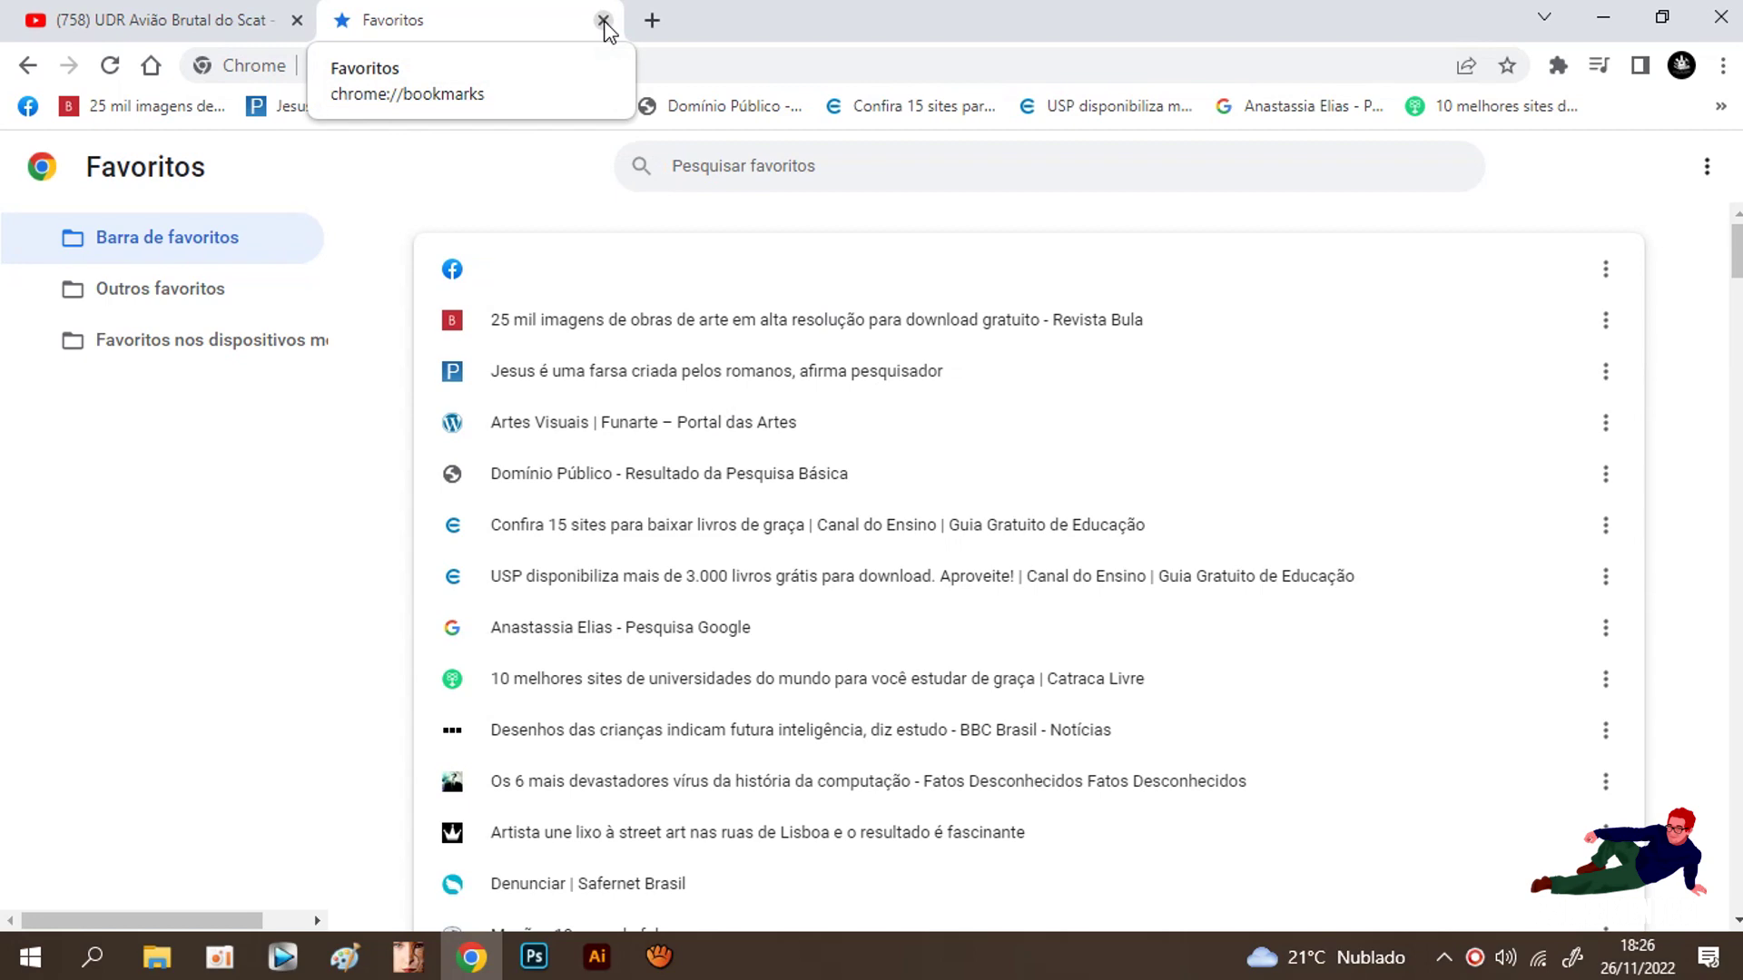
left_click(1603, 16)
Select favoritos_26_11_2022.html beside the Recycle Bin and delete it
left_click_drag(717, 679, 852, 755)
key("Delete")
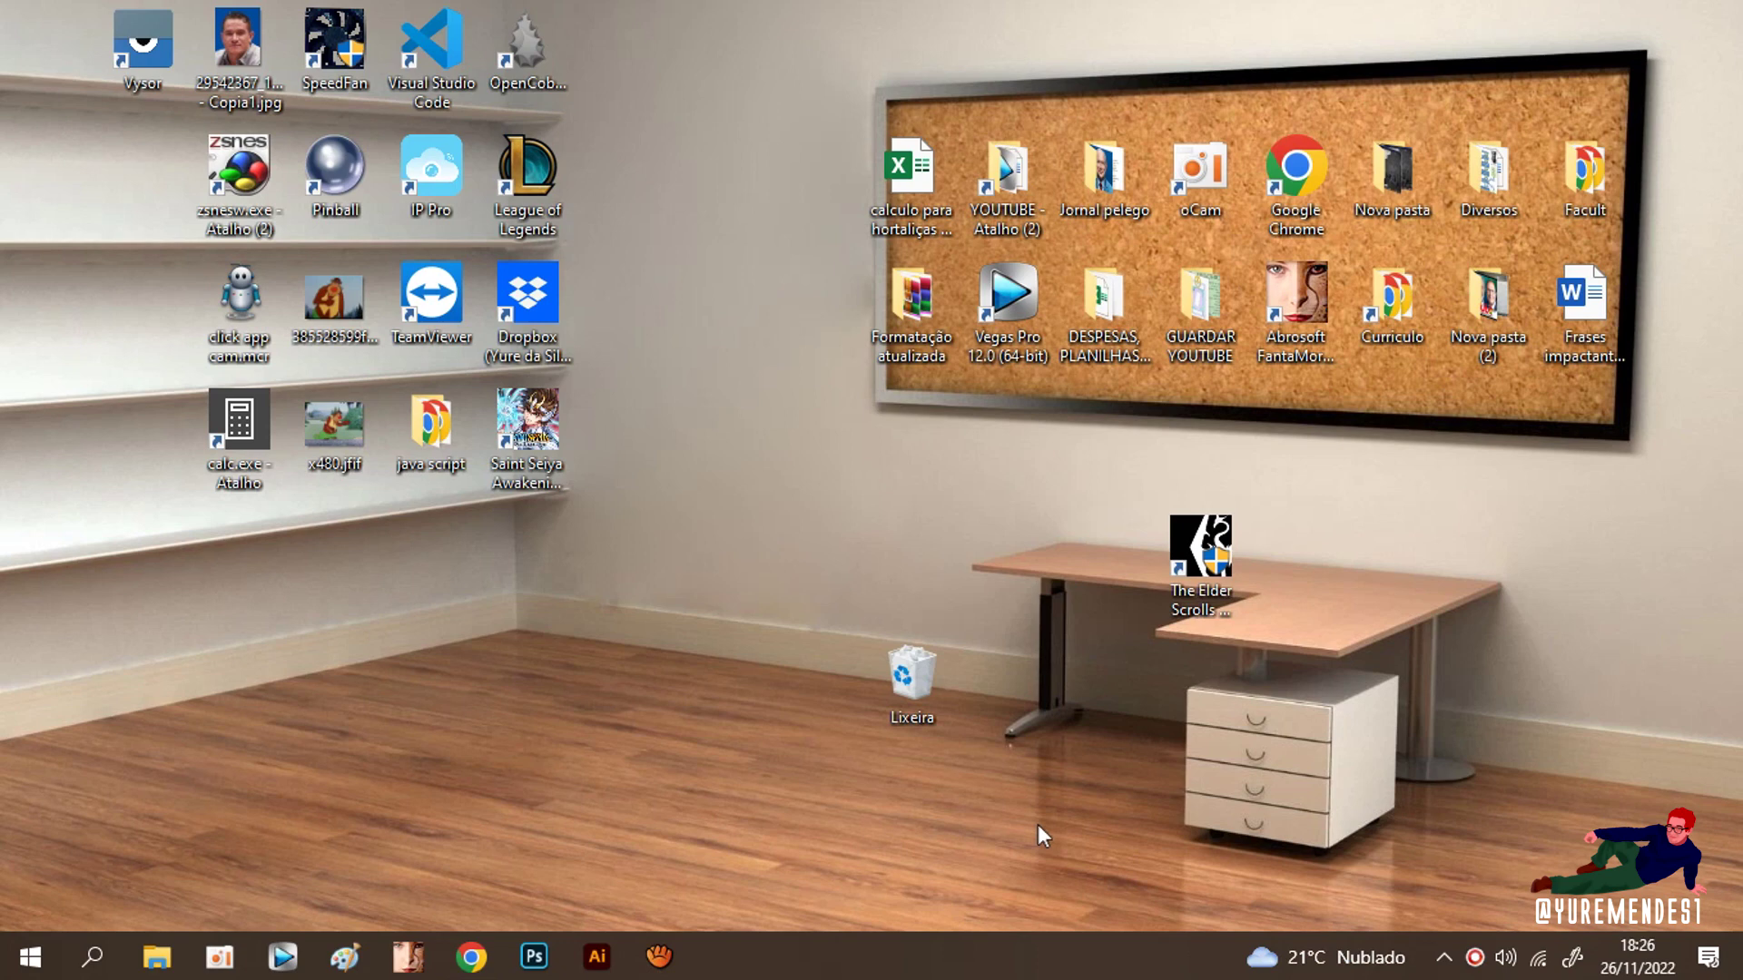
double_click(359, 454)
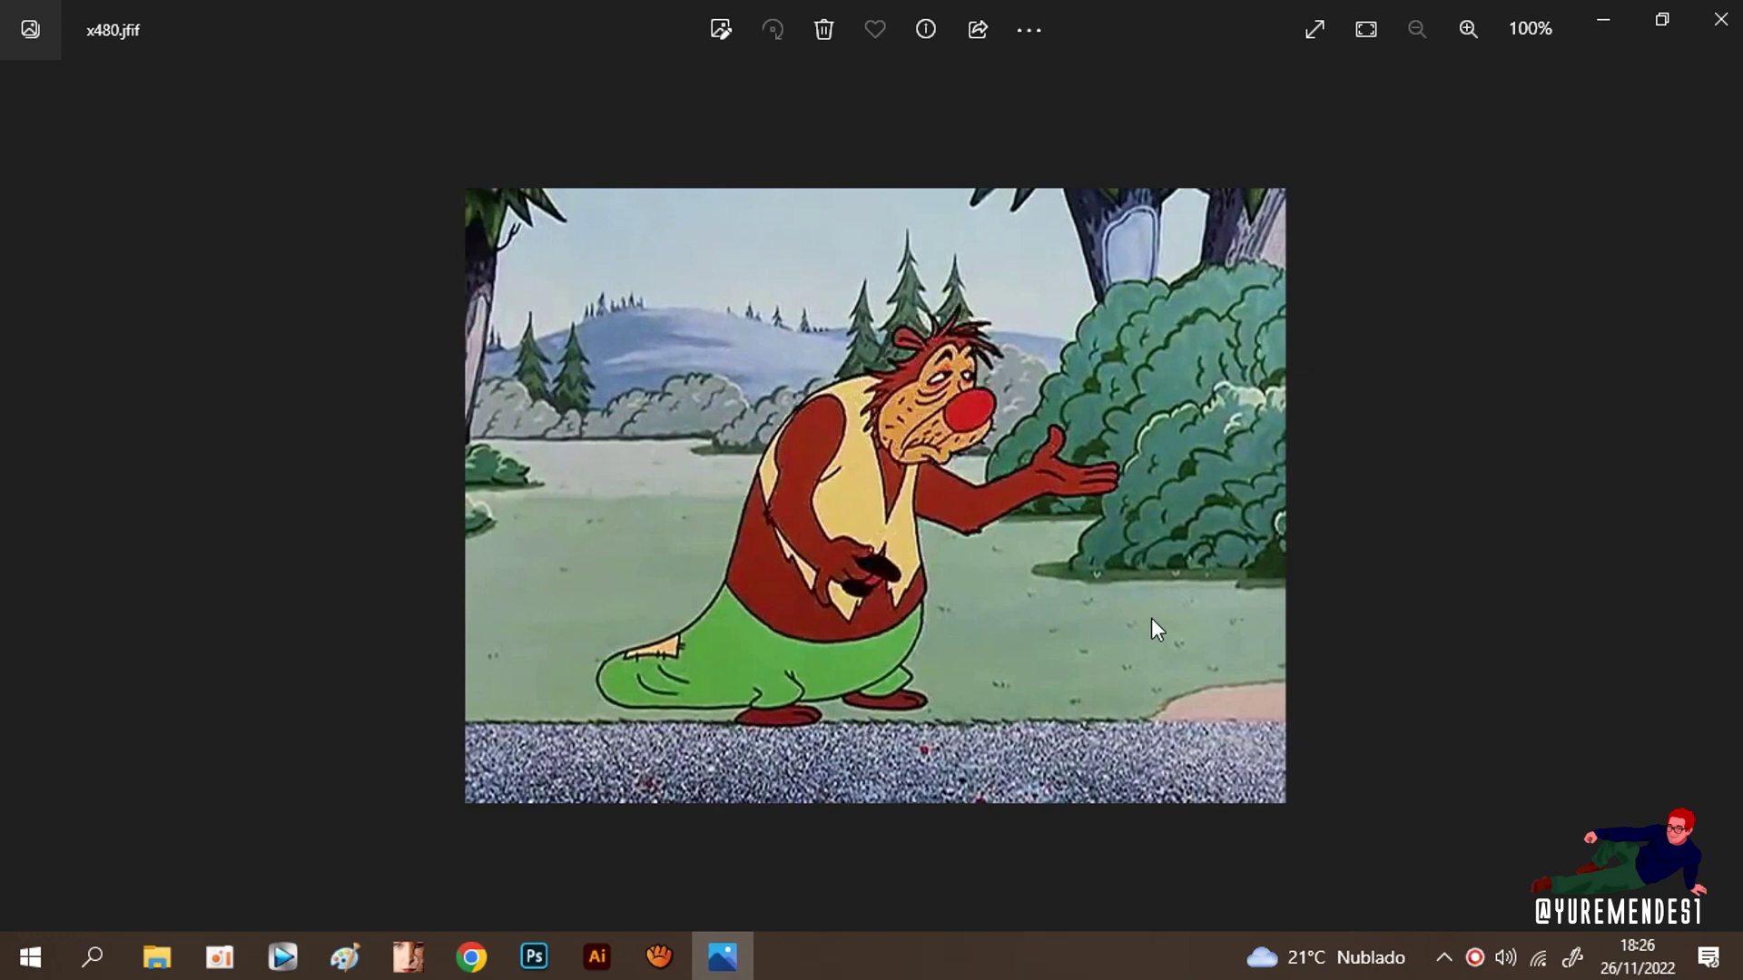
left_click(1700, 20)
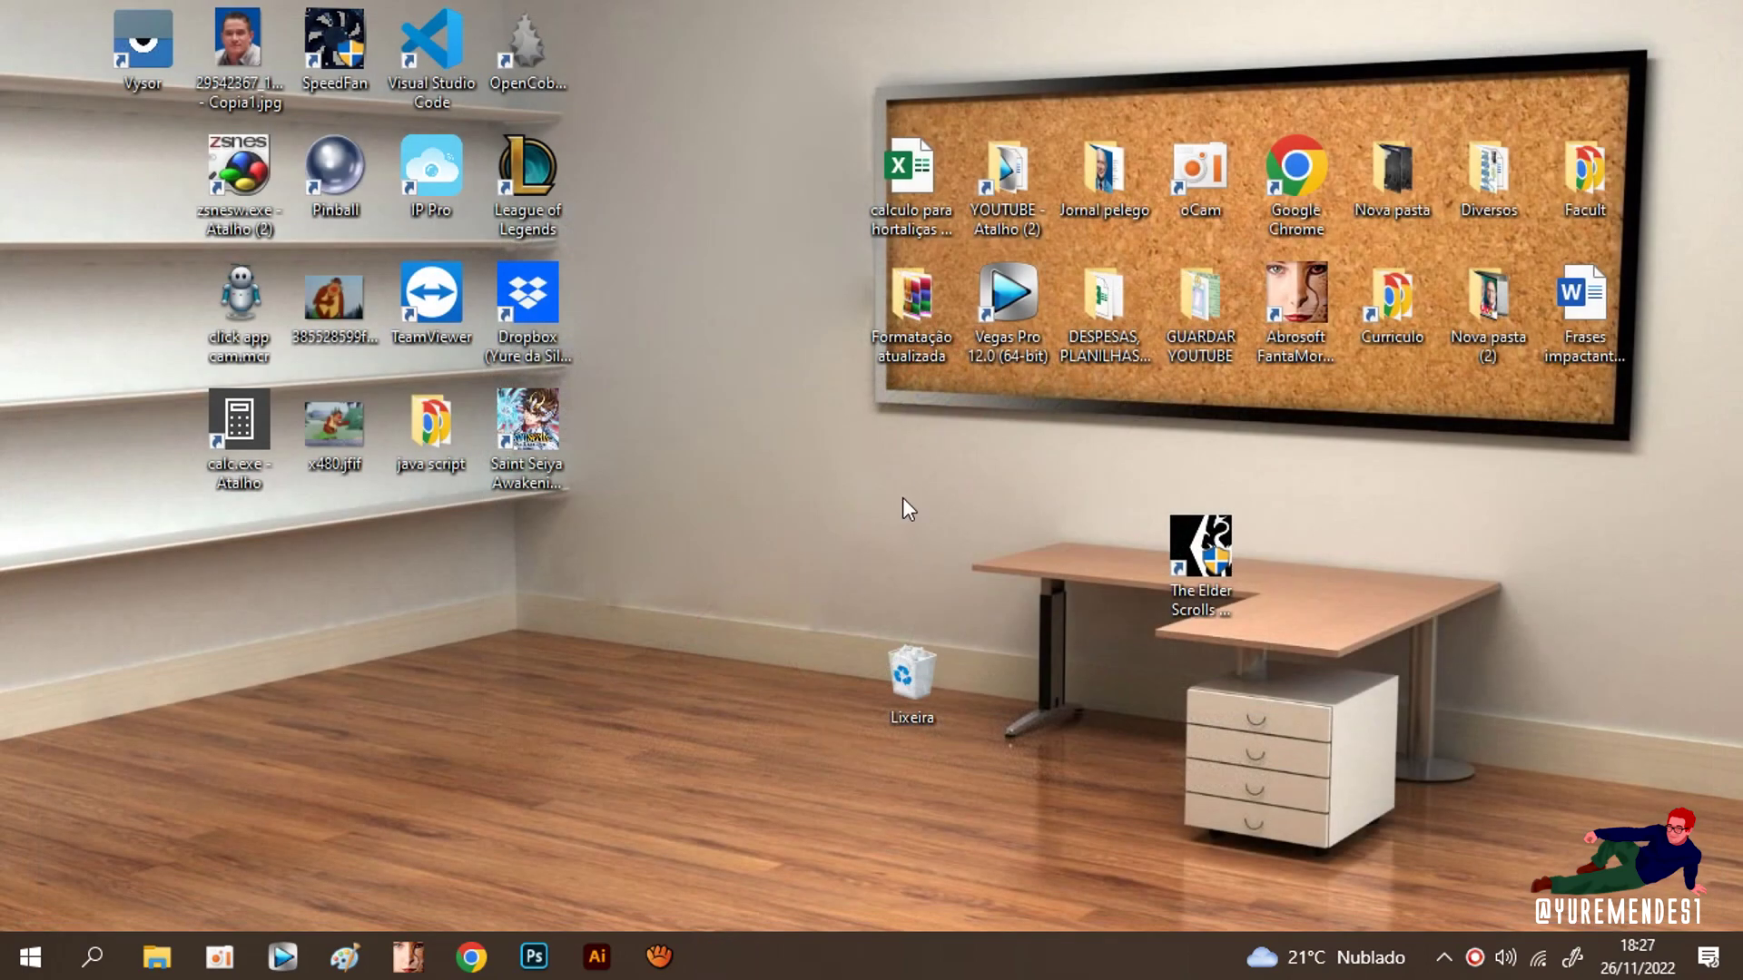